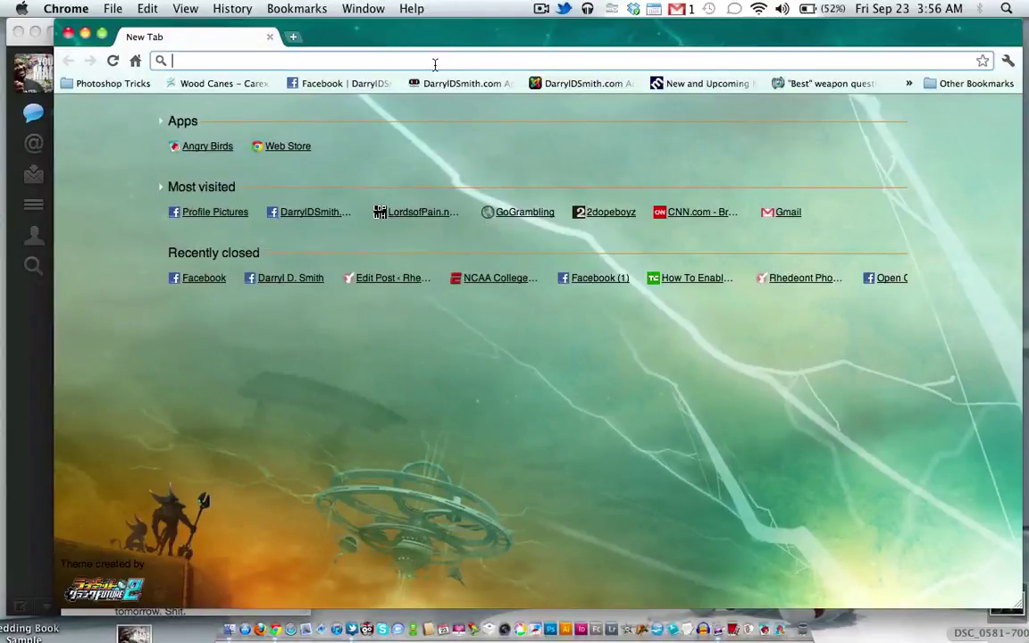
Load facebook.com by entering 'face' in the Chrome address bar
type("facebook.com")
key("Return")
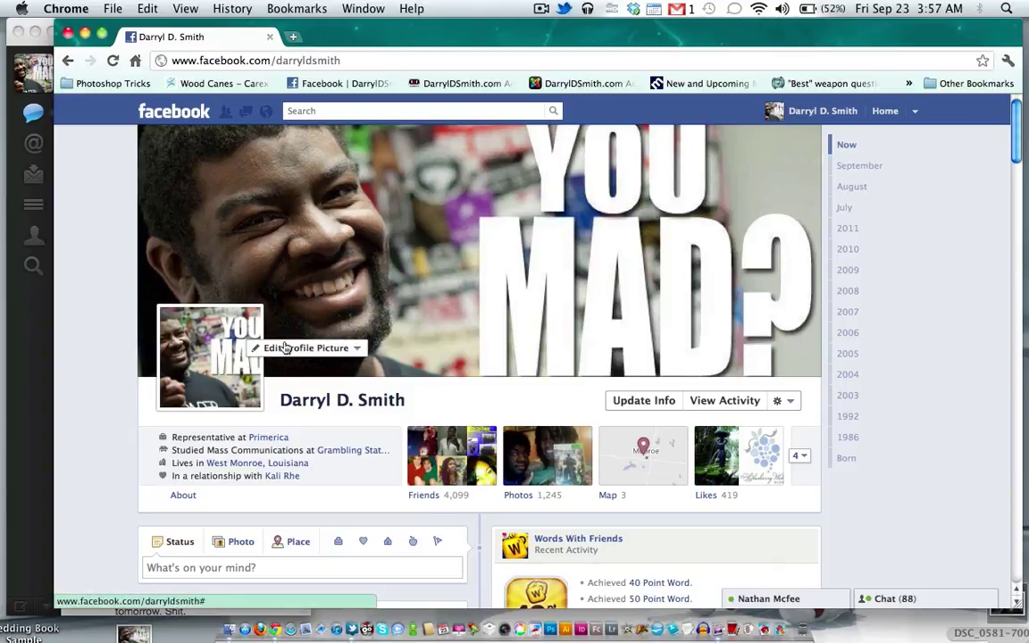
Make the stairs photo from the Recent Uploads by You album the profile picture
left_click(290, 347)
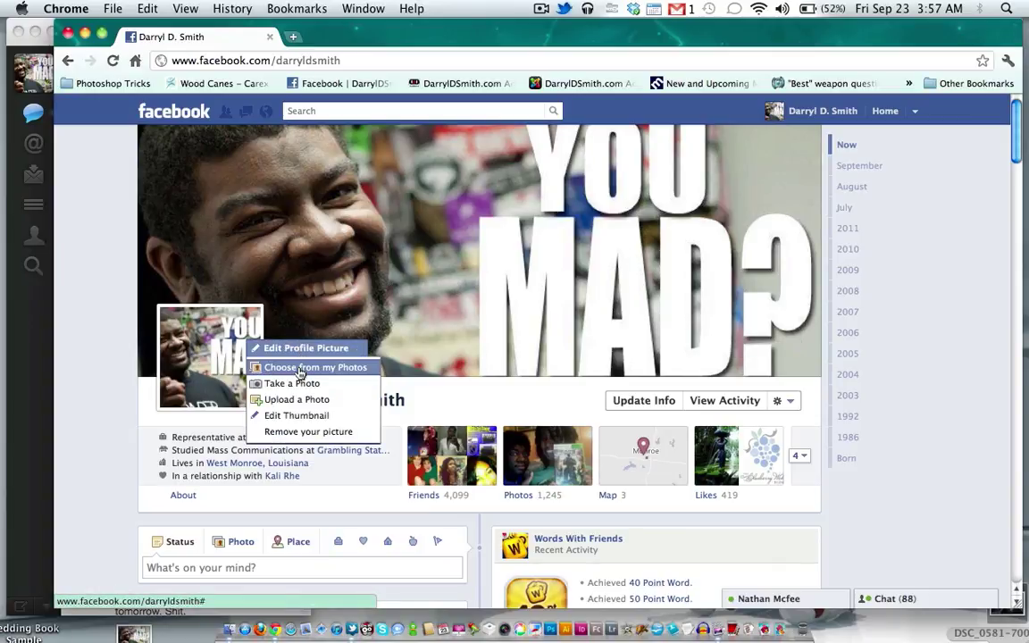
left_click(300, 370)
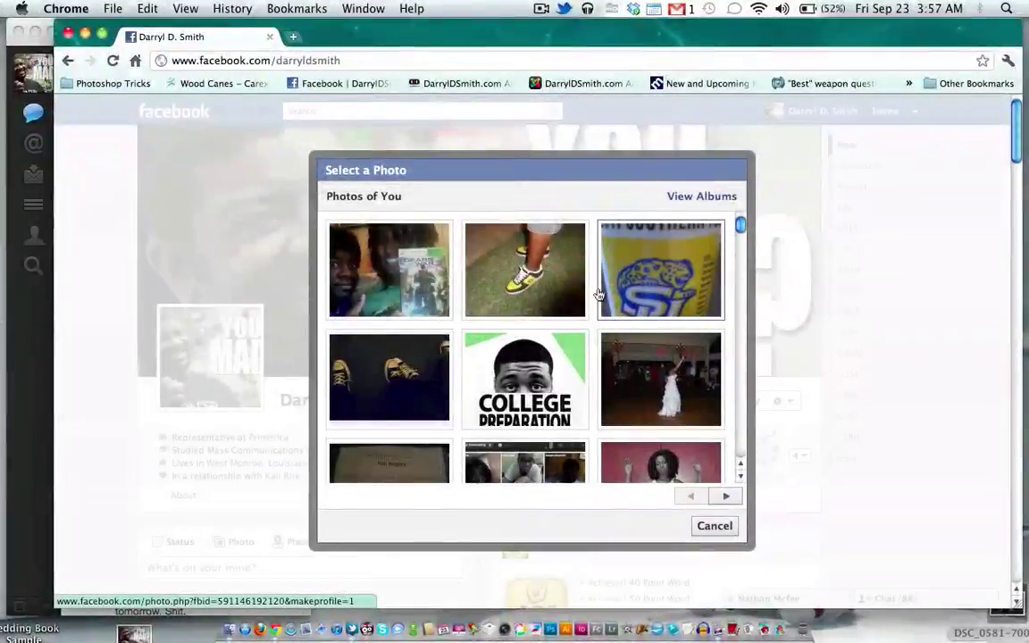
left_click(701, 197)
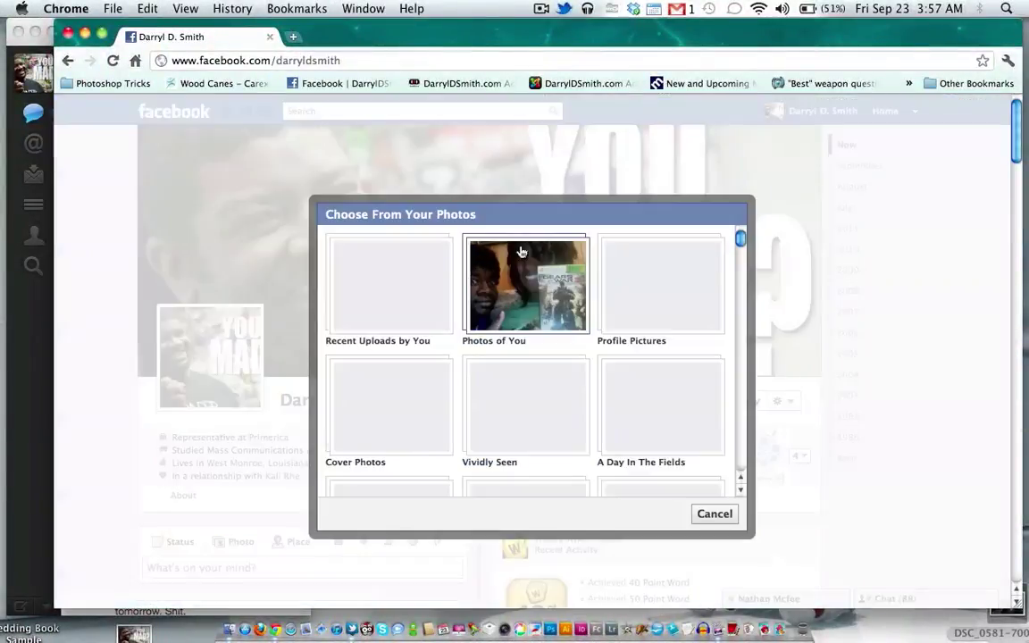
left_click(390, 285)
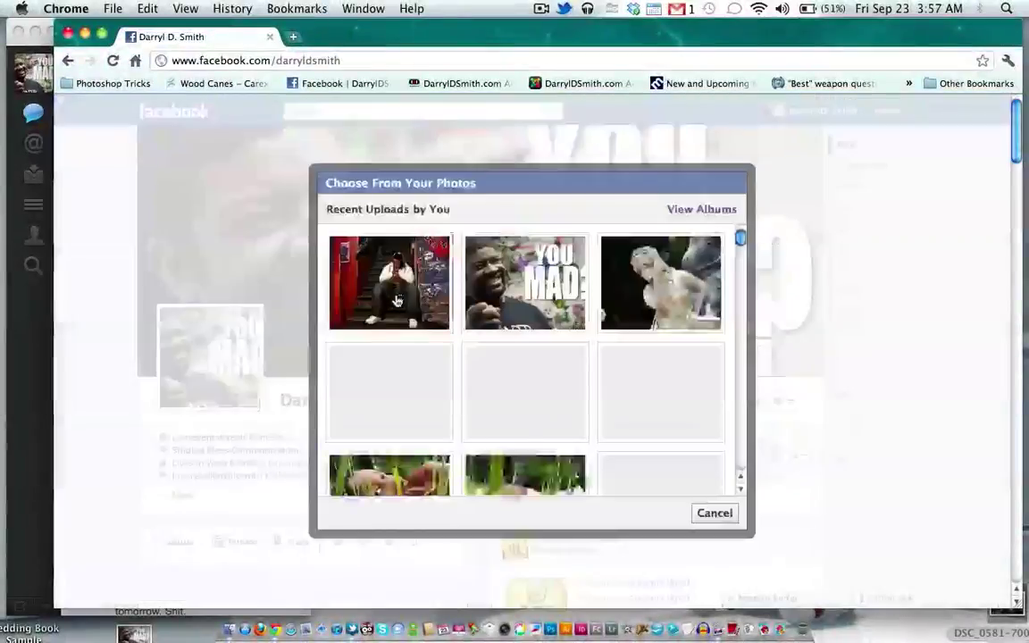
left_click(400, 303)
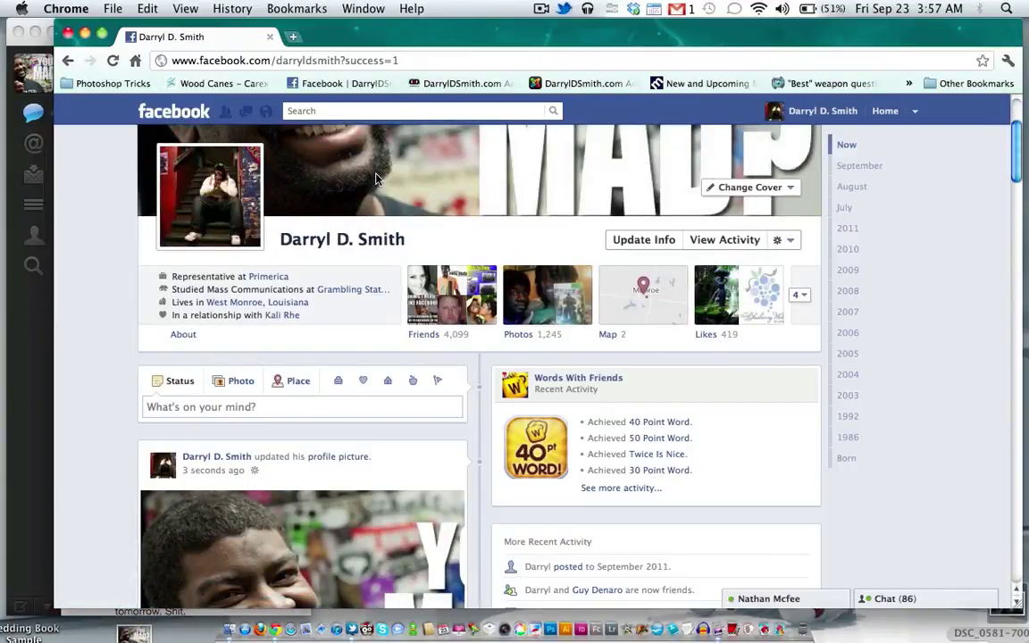
scroll(357, 206, "down", 2)
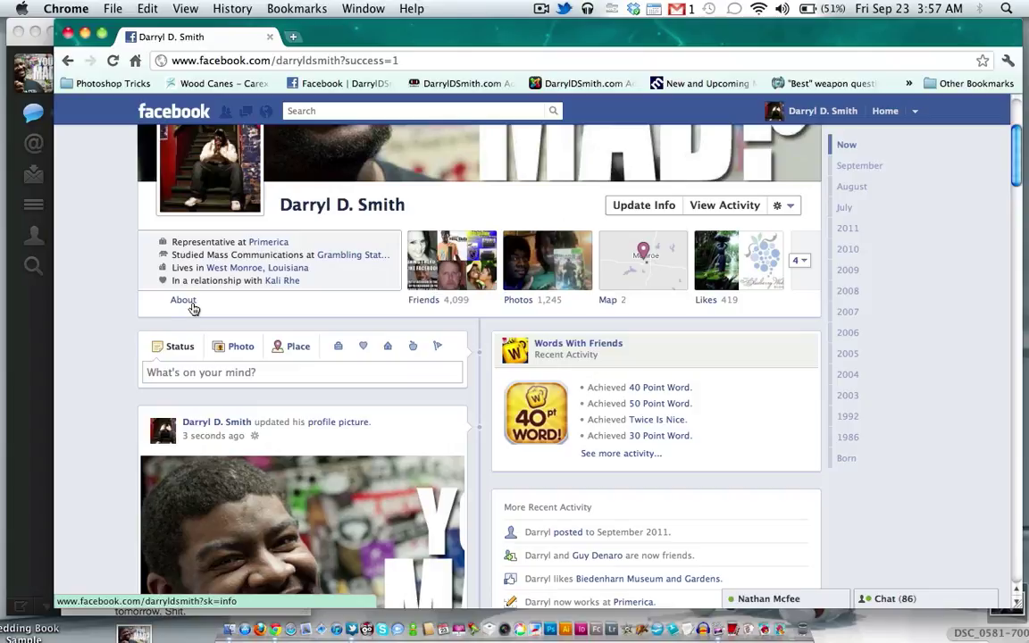
left_click(184, 301)
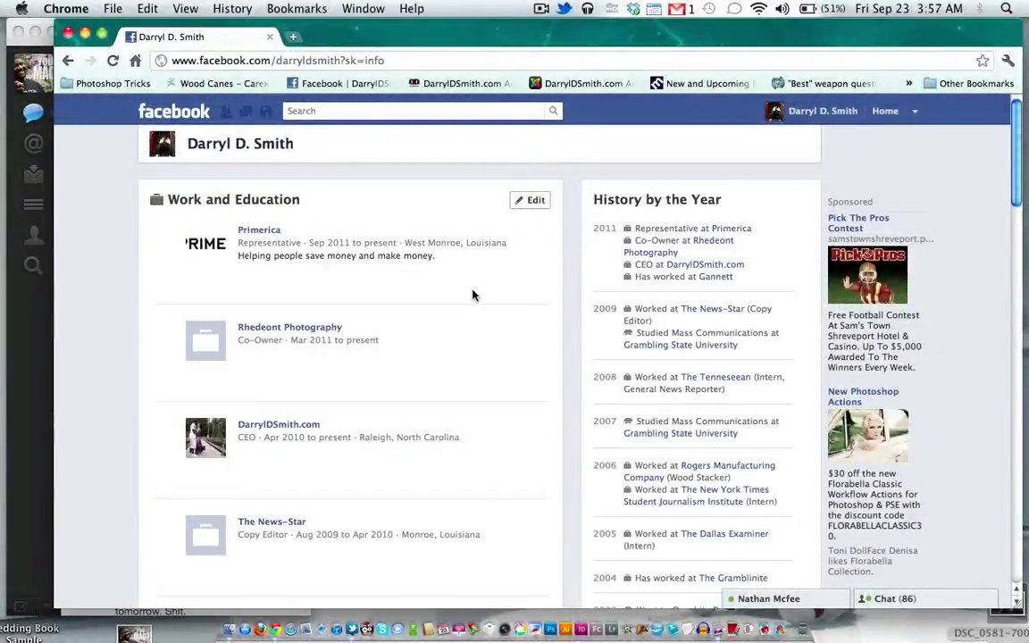
scroll(473, 294, "down", 15)
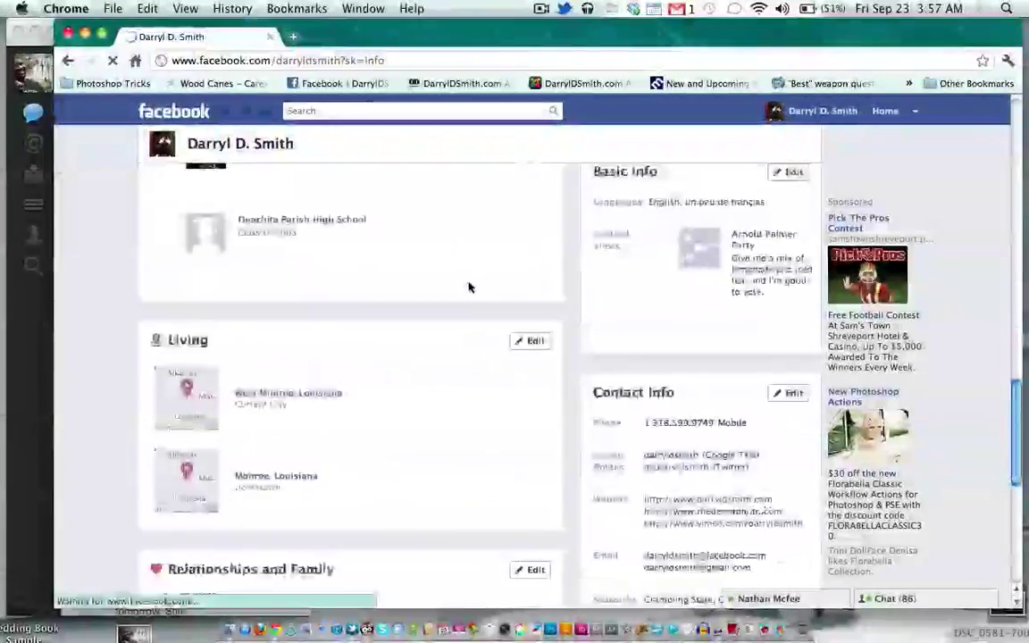
scroll(469, 286, "down", 5)
scroll(469, 286, "up", 10)
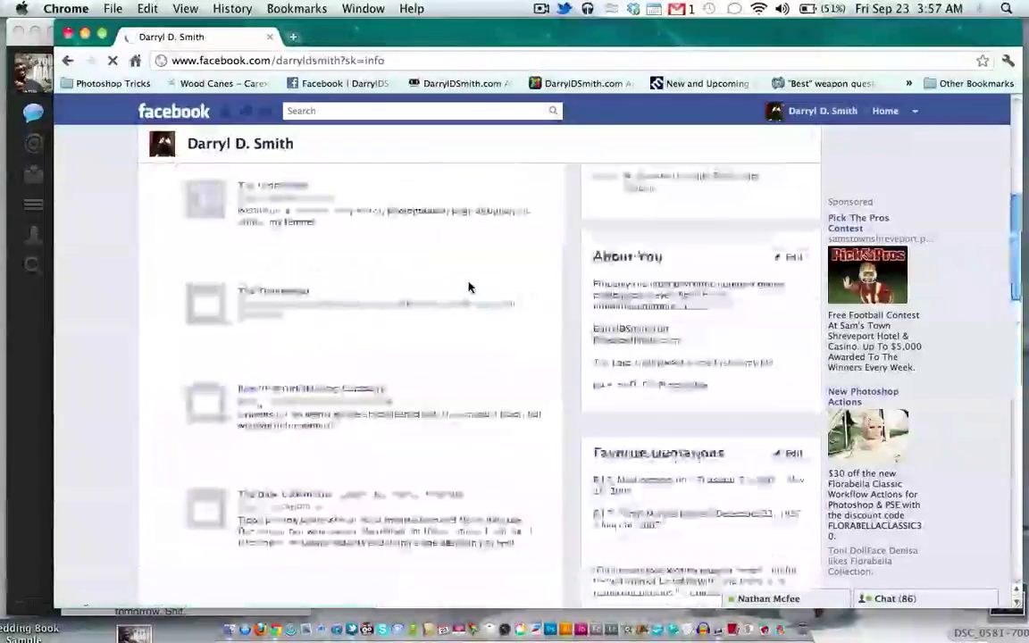
scroll(469, 286, "up", 10)
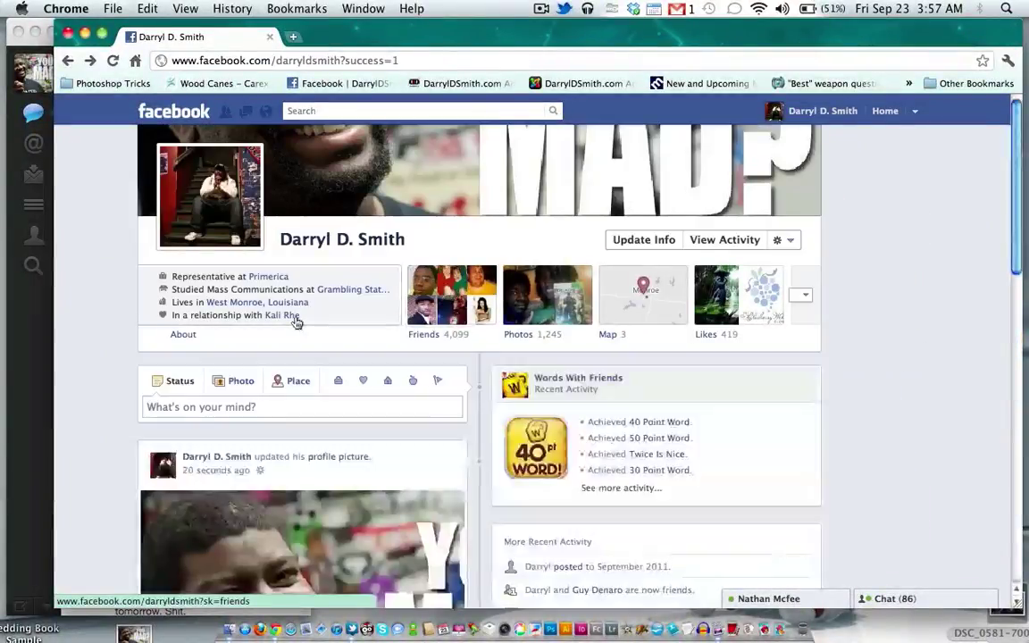
Scroll back and forth through the recent posts near the top of the Timeline
scroll(314, 305, "down", 5)
scroll(326, 311, "up", 5)
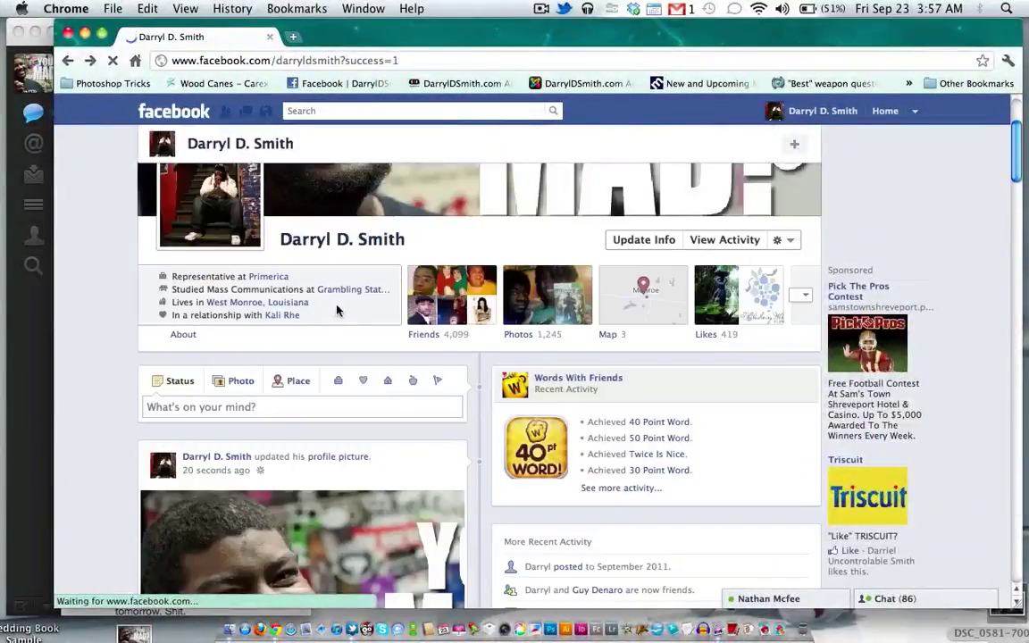
scroll(345, 301, "down", 2)
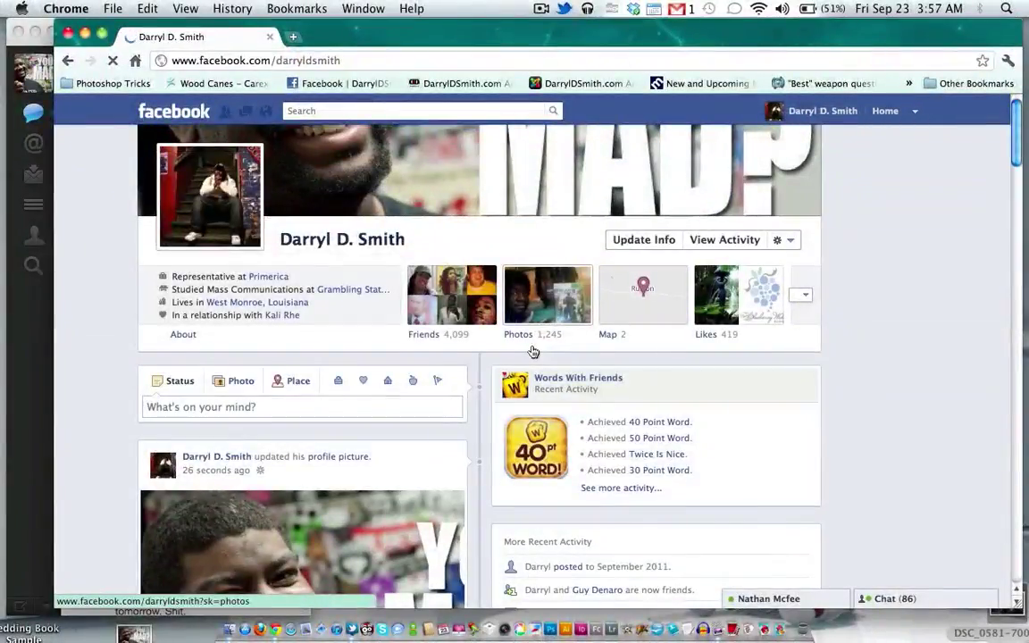
scroll(532, 351, "down", 4)
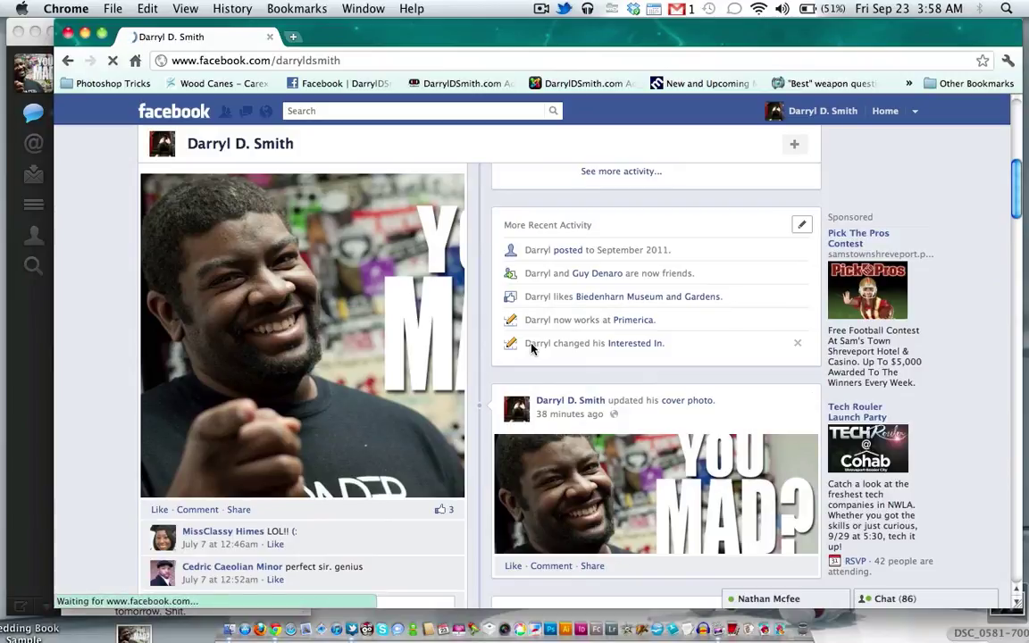
scroll(530, 348, "up", 4)
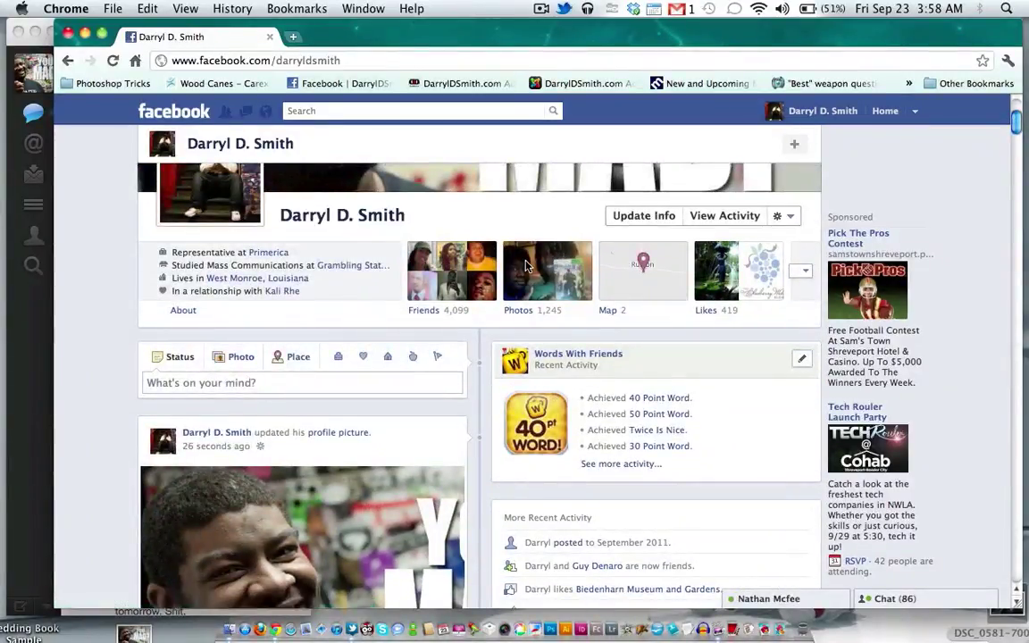
scroll(526, 268, "up", 2)
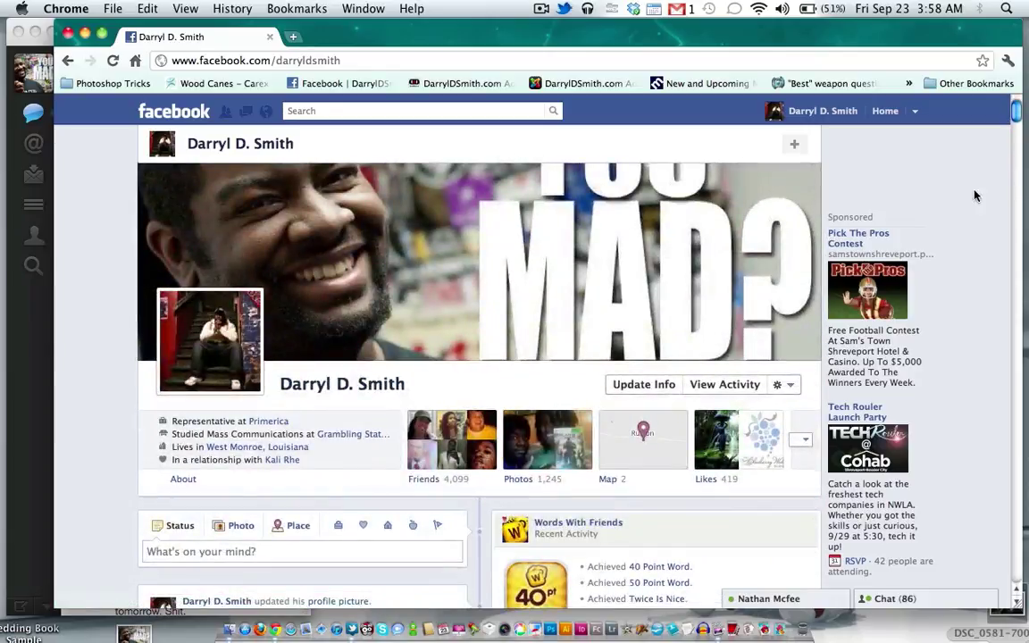
scroll(942, 215, "down", 15)
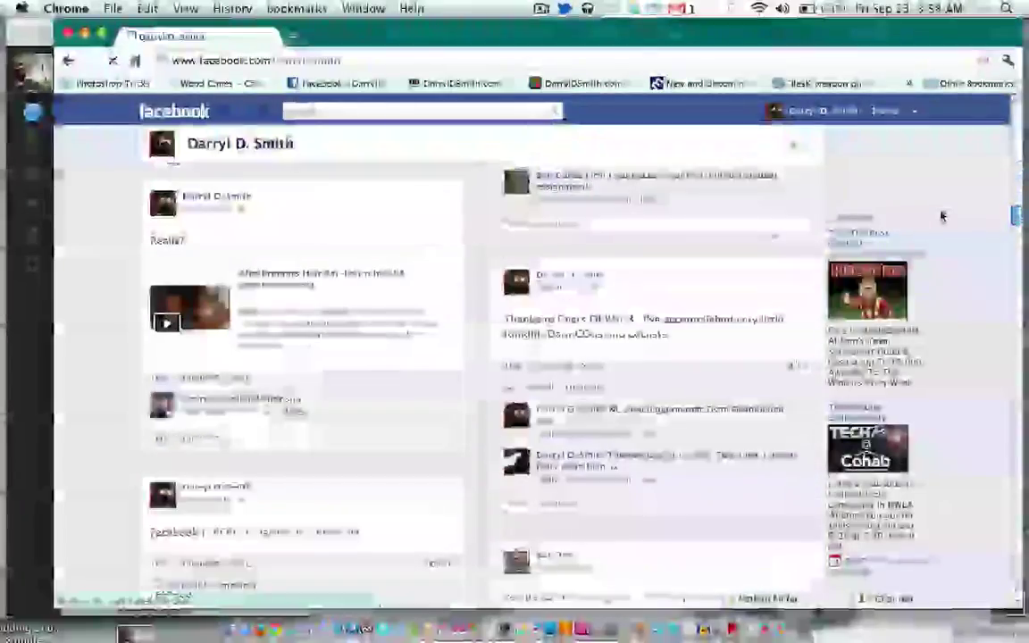
scroll(941, 215, "down", 5)
scroll(641, 362, "up", 3)
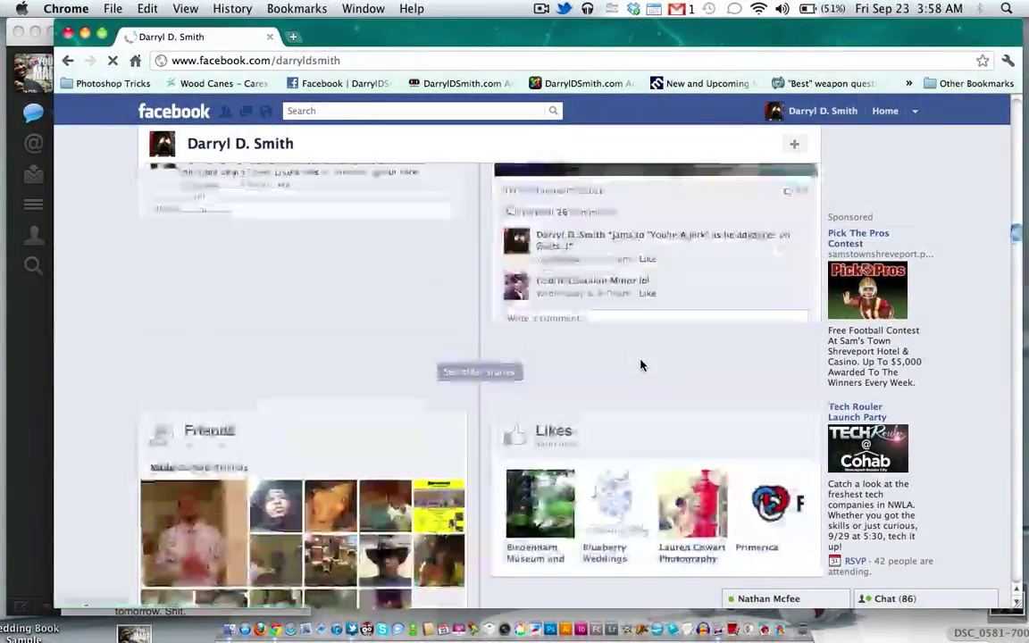
scroll(641, 364, "up", 3)
Scroll down through older posts, then jump back to the cover photo with Home
scroll(640, 365, "down", 15)
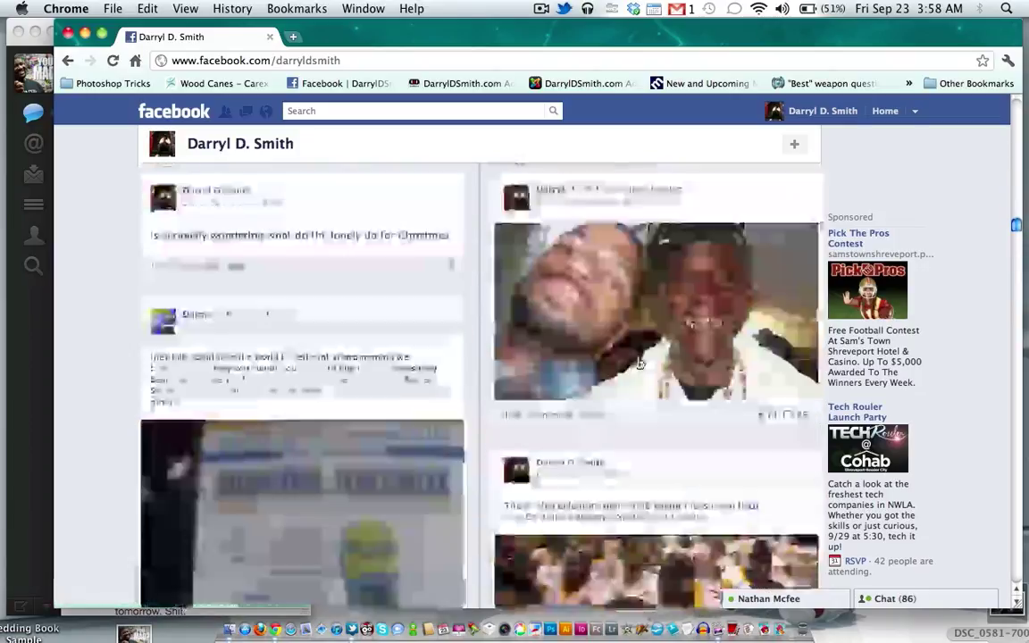
scroll(640, 363, "down", 15)
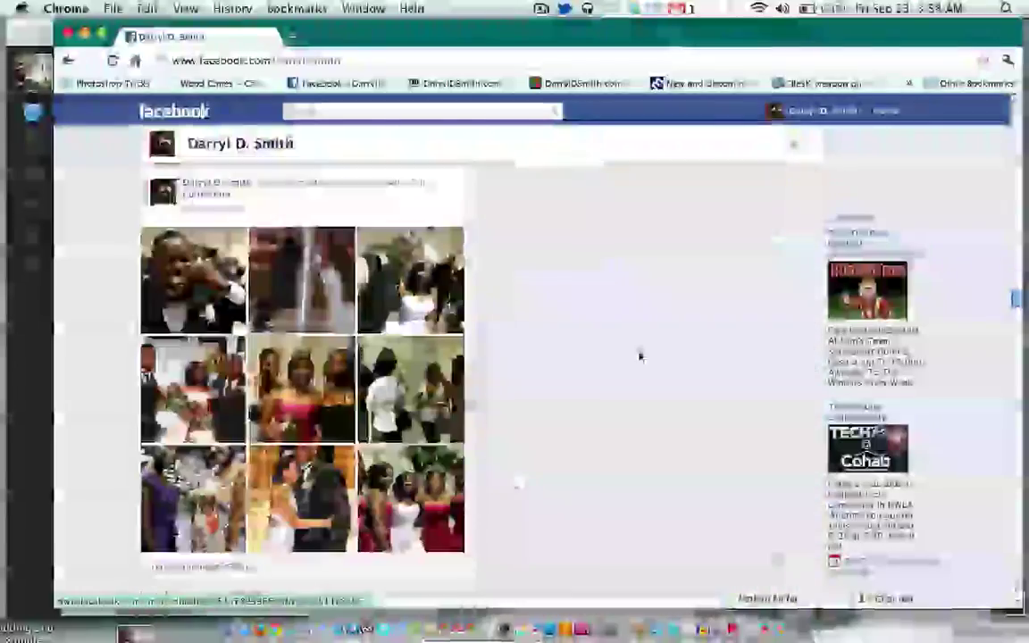
scroll(641, 347, "down", 15)
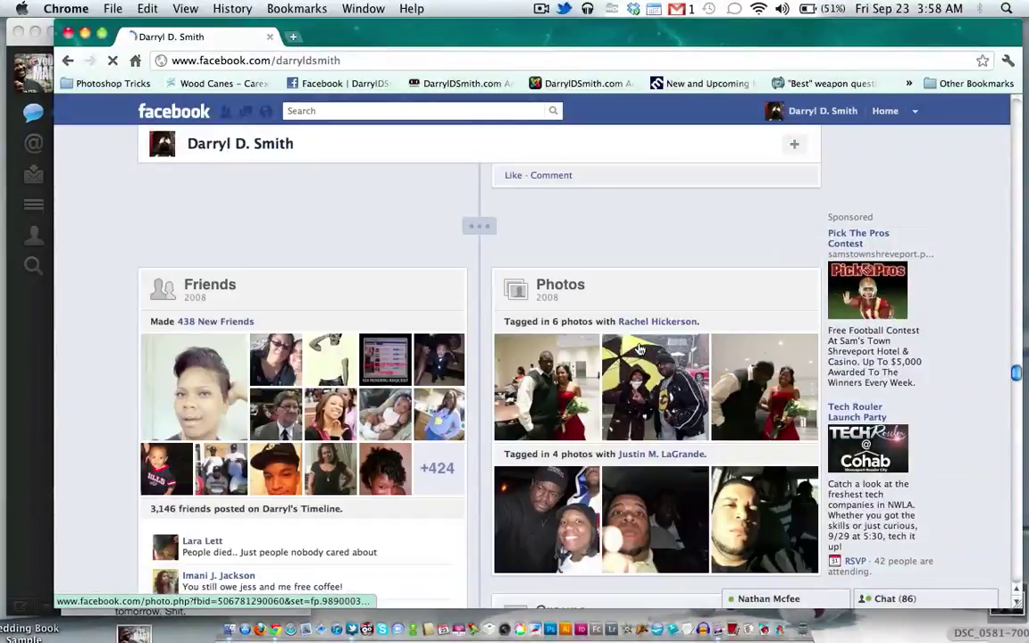
scroll(607, 343, "down", 2)
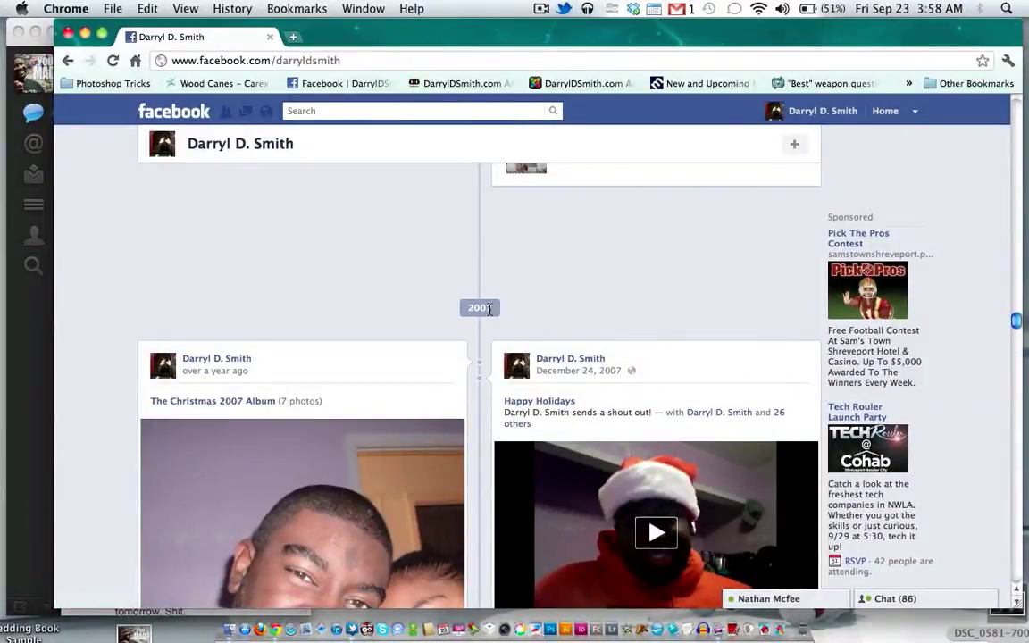
scroll(477, 307, "down", 10)
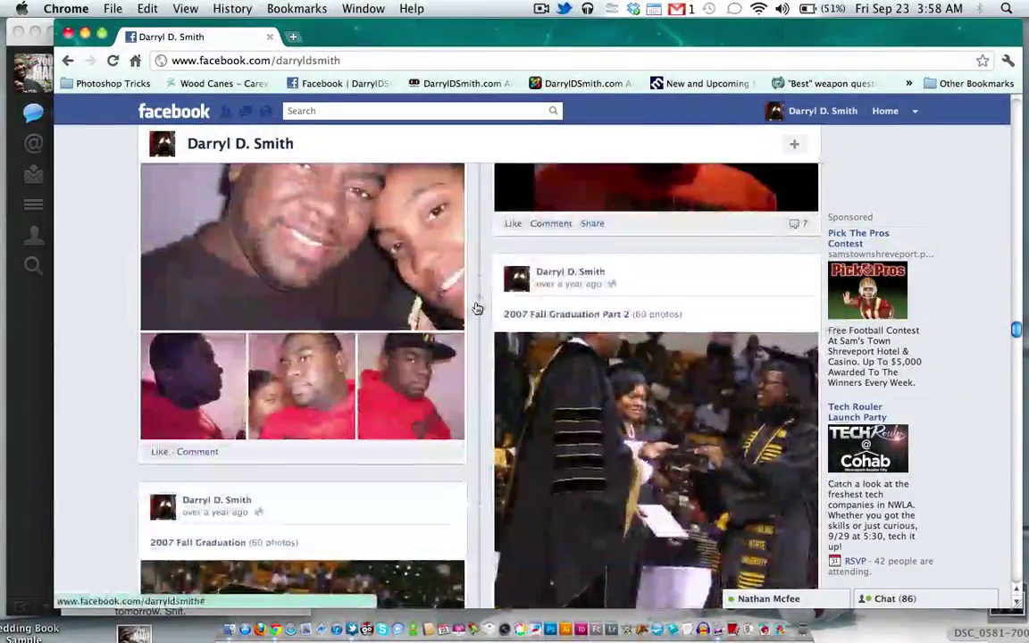
scroll(478, 307, "down", 5)
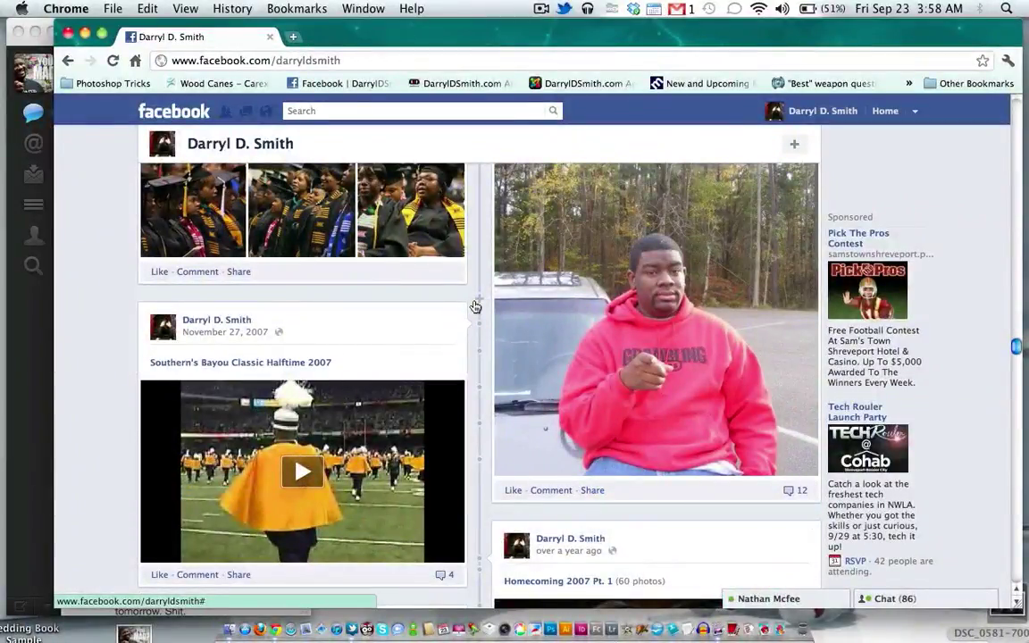
scroll(475, 306, "down", 12)
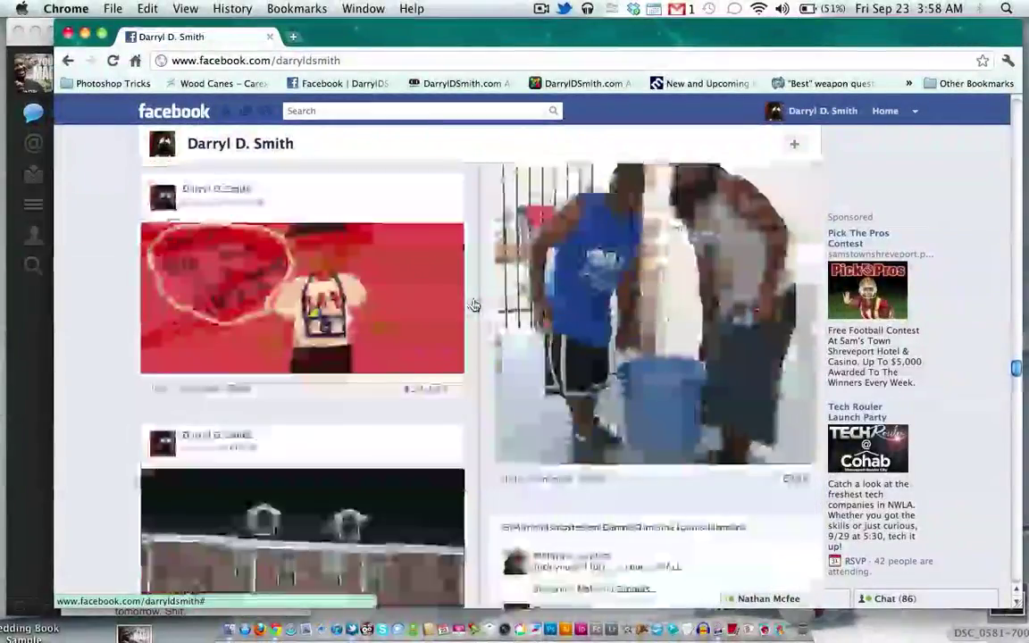
scroll(473, 306, "down", 12)
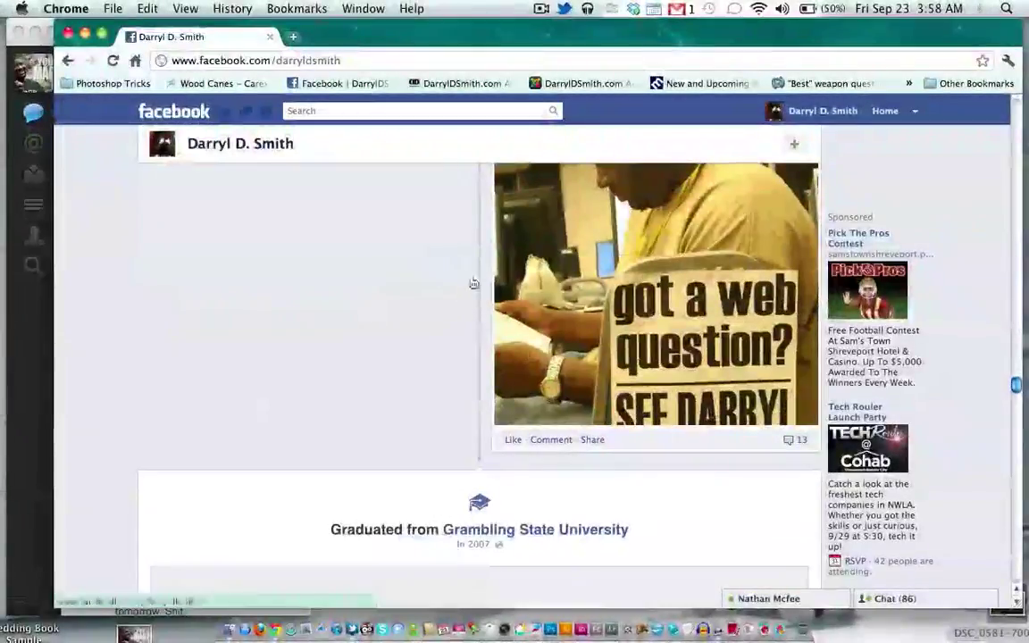
scroll(473, 281, "down", 12)
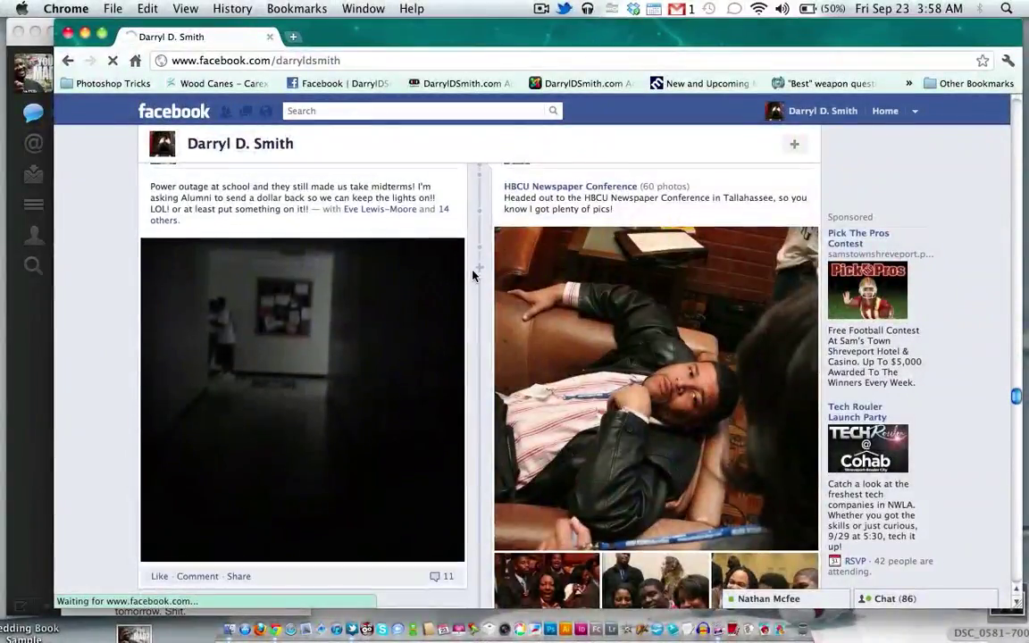
scroll(473, 275, "down", 6)
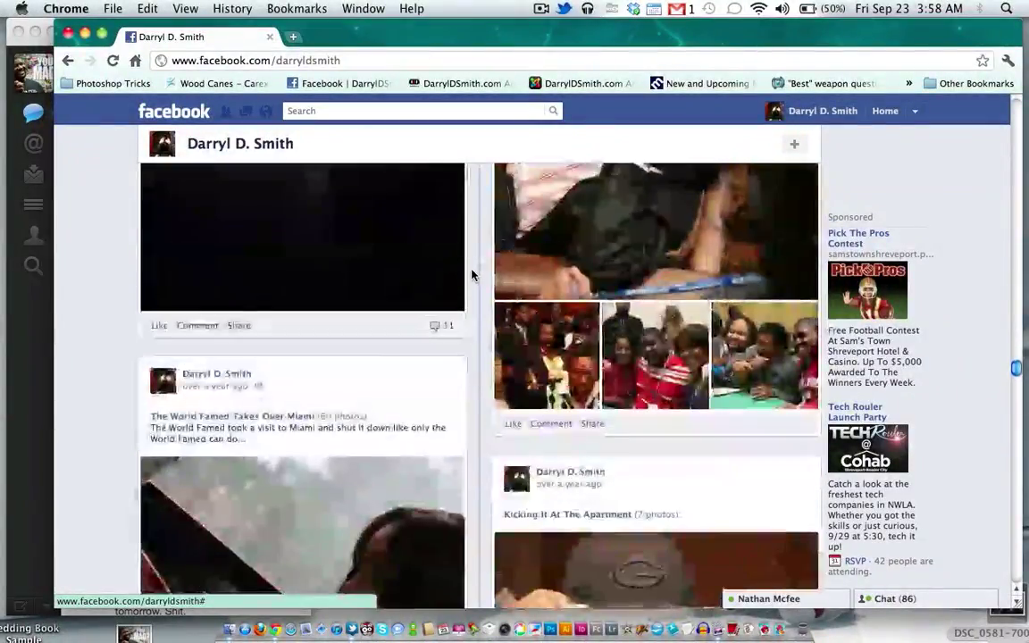
scroll(473, 275, "down", 7)
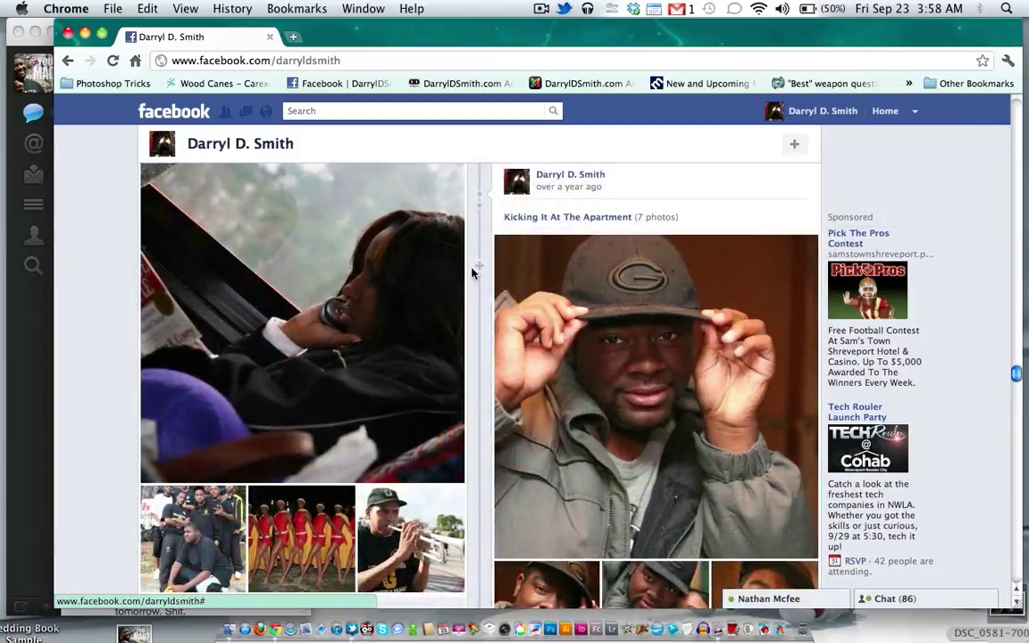
scroll(473, 273, "down", 8)
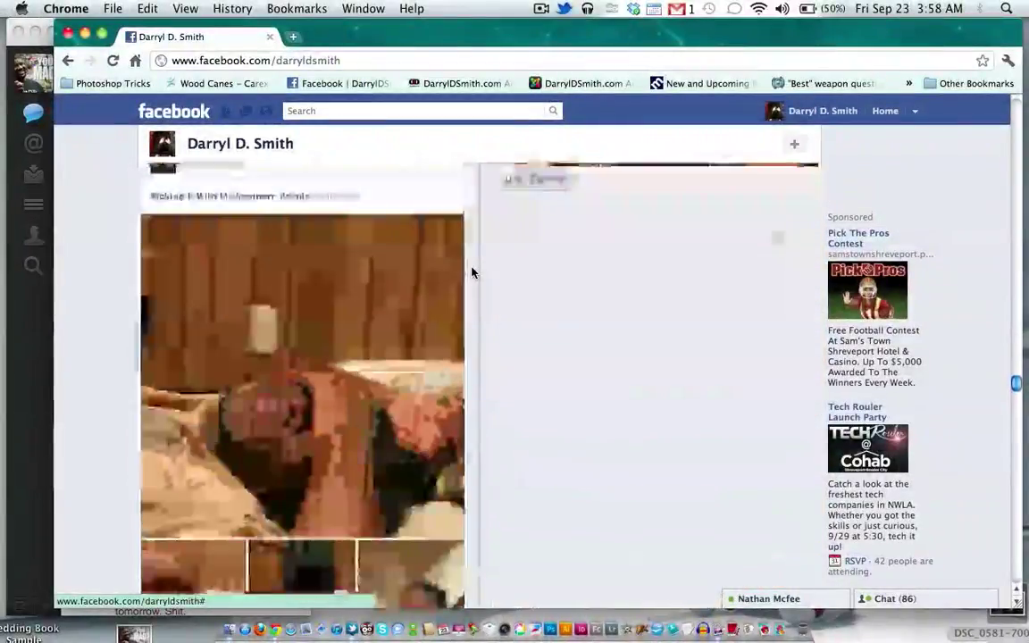
scroll(490, 294, "down", 15)
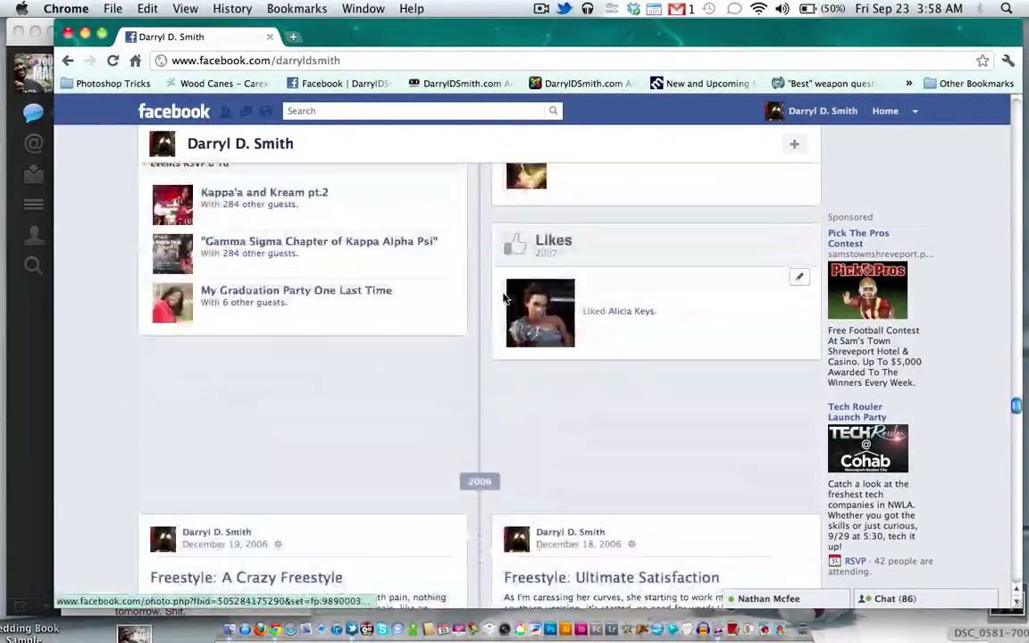
scroll(503, 299, "down", 15)
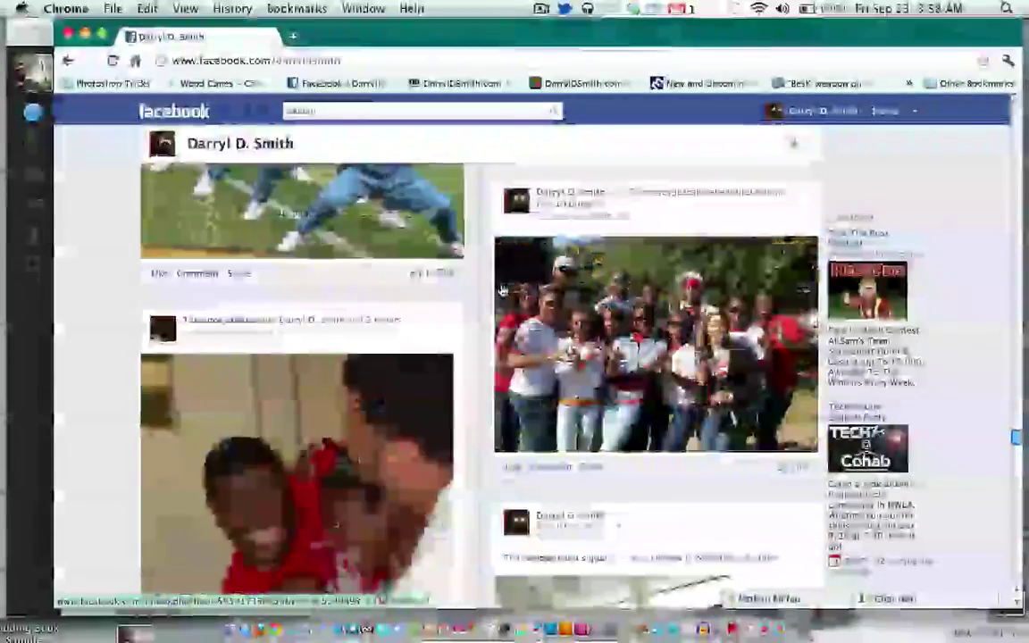
scroll(502, 290, "down", 12)
key("Home")
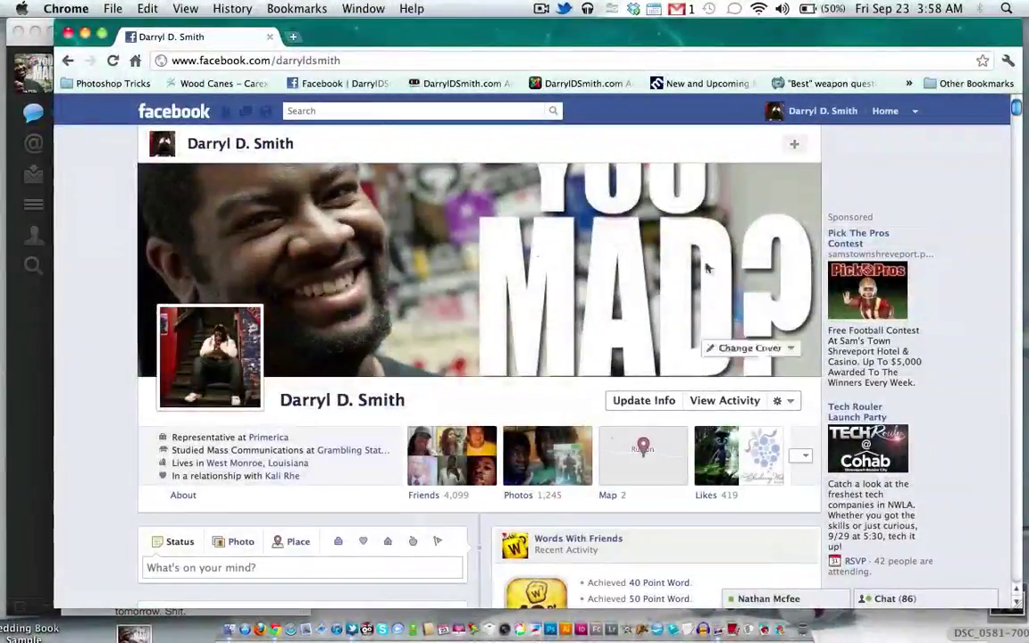
Reload the profile and jump to the 2006 section of the Timeline
key("super+l")
key("Return")
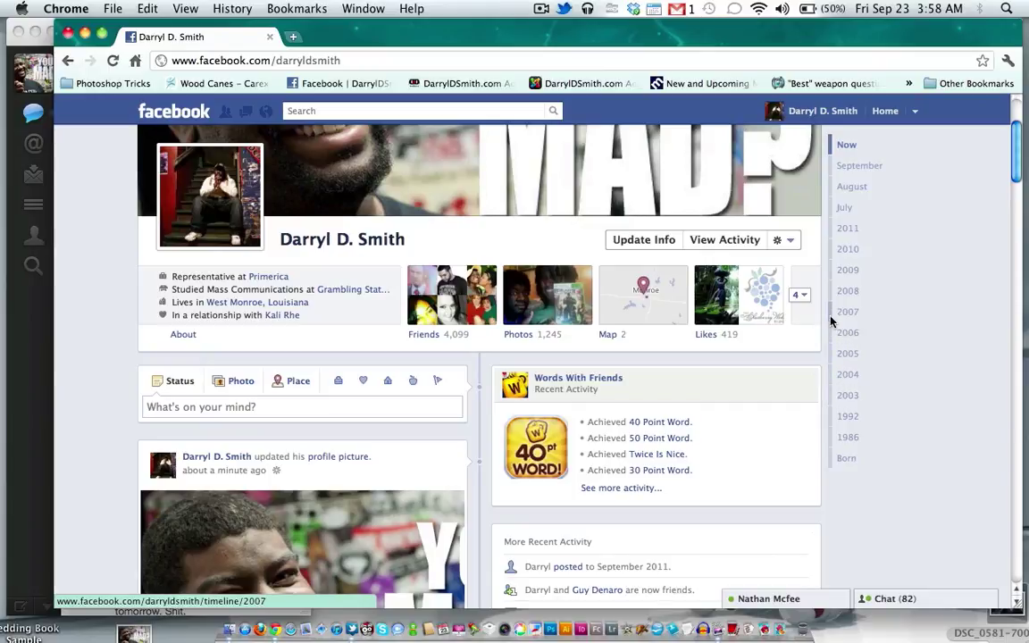
left_click(848, 336)
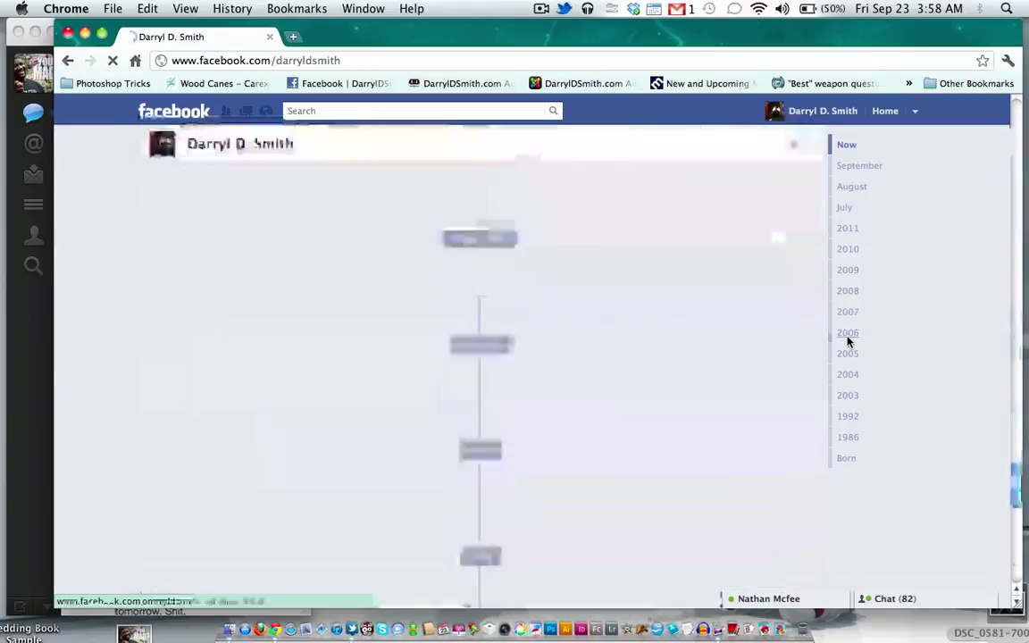
scroll(686, 310, "down", 15)
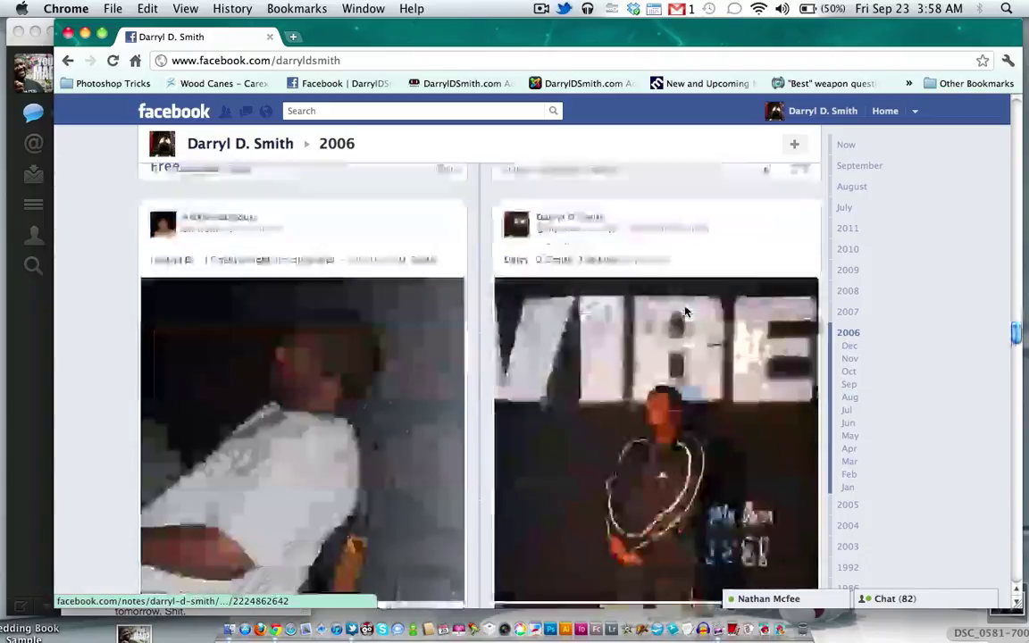
scroll(684, 309, "down", 5)
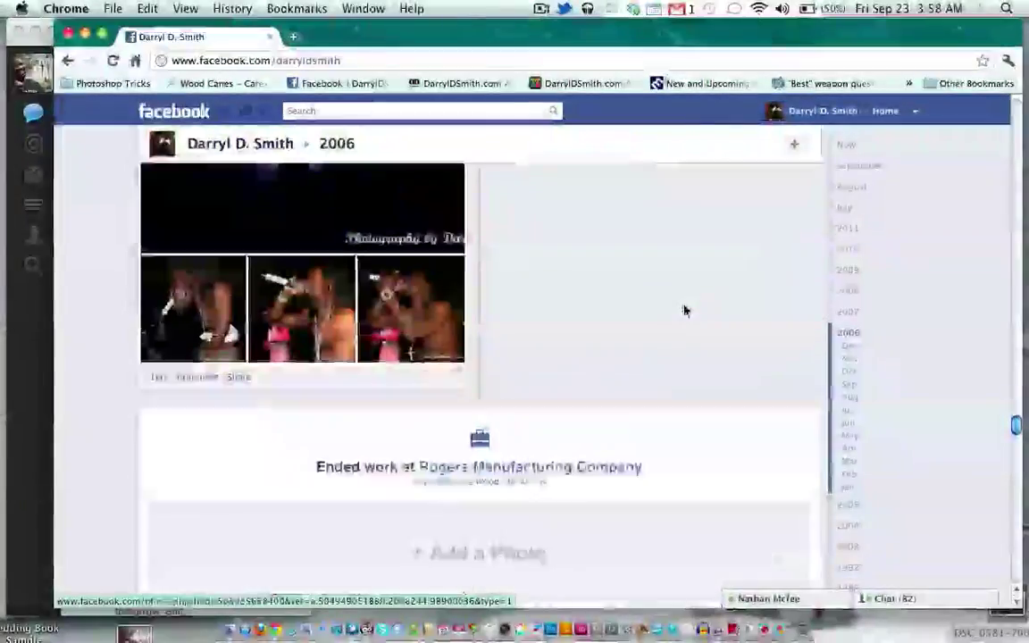
Jump to February 2006 and scroll through its posts
left_click(846, 478)
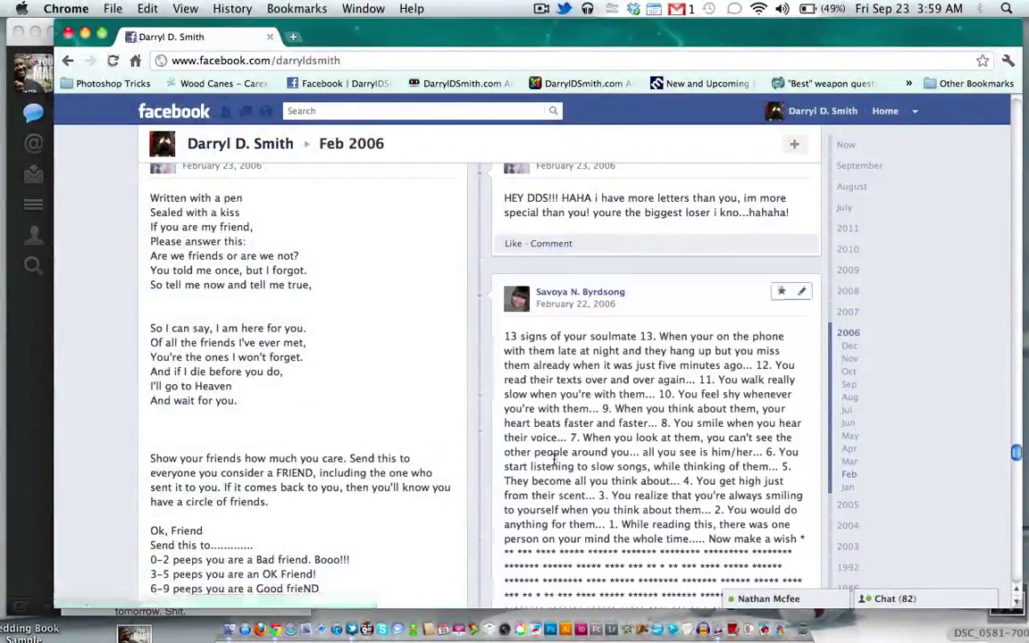
scroll(554, 458, "down", 15)
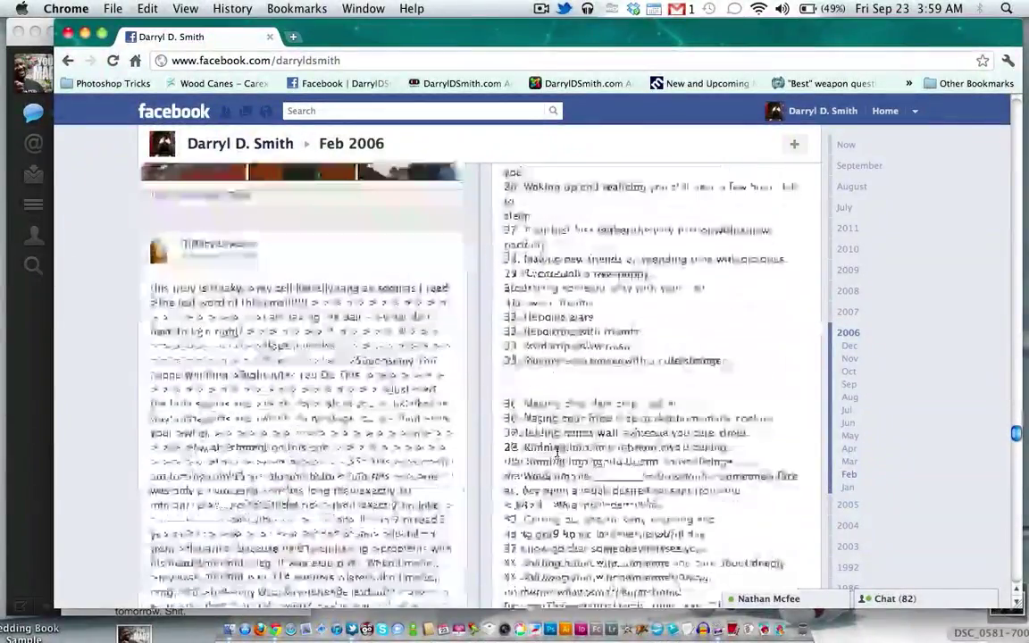
scroll(555, 454, "down", 15)
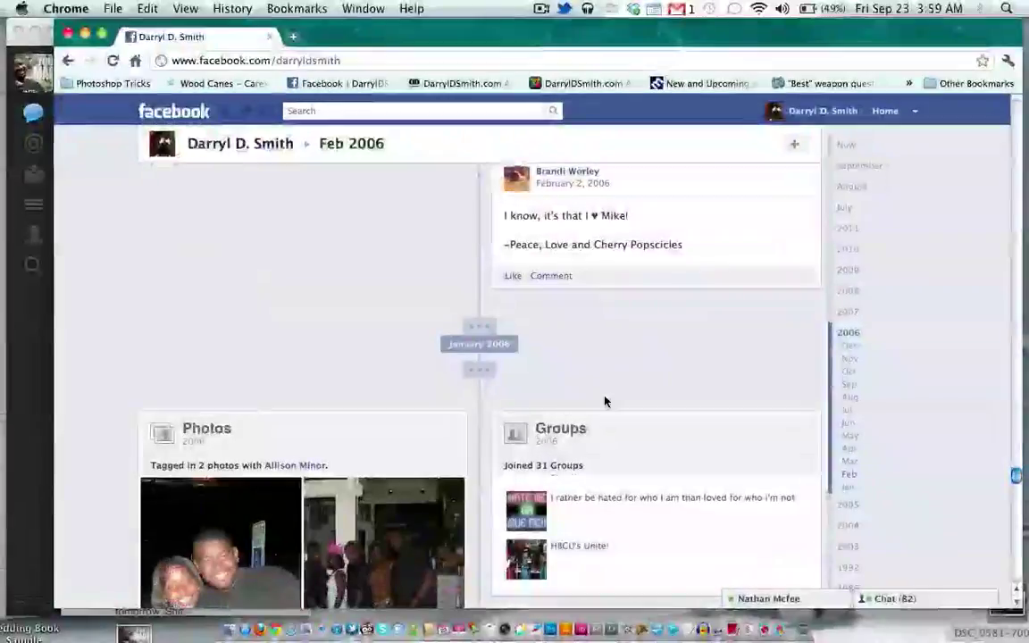
scroll(604, 401, "down", 5)
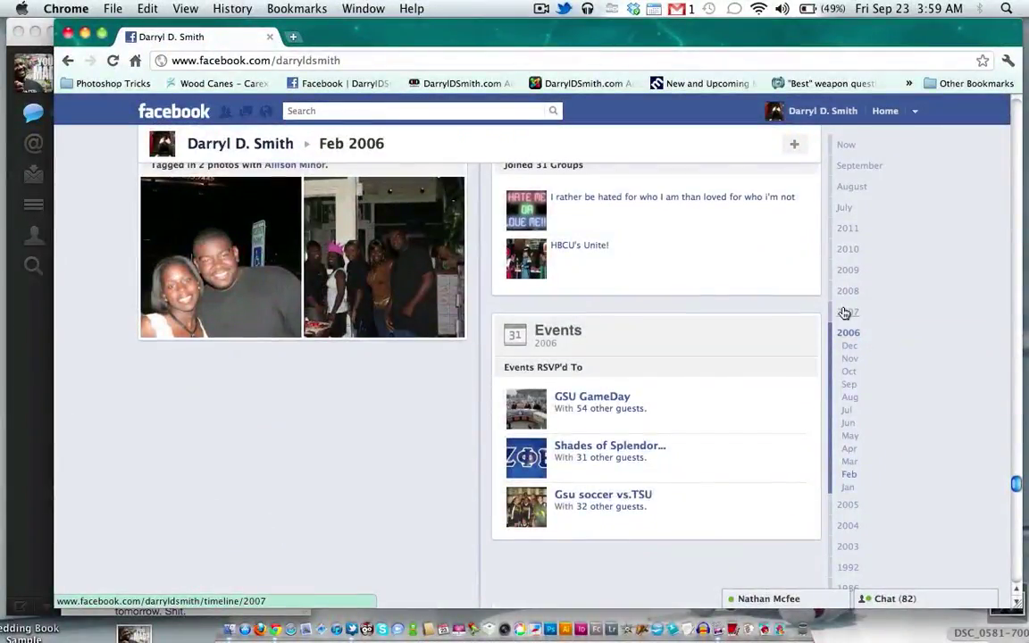
scroll(844, 312, "up", 1)
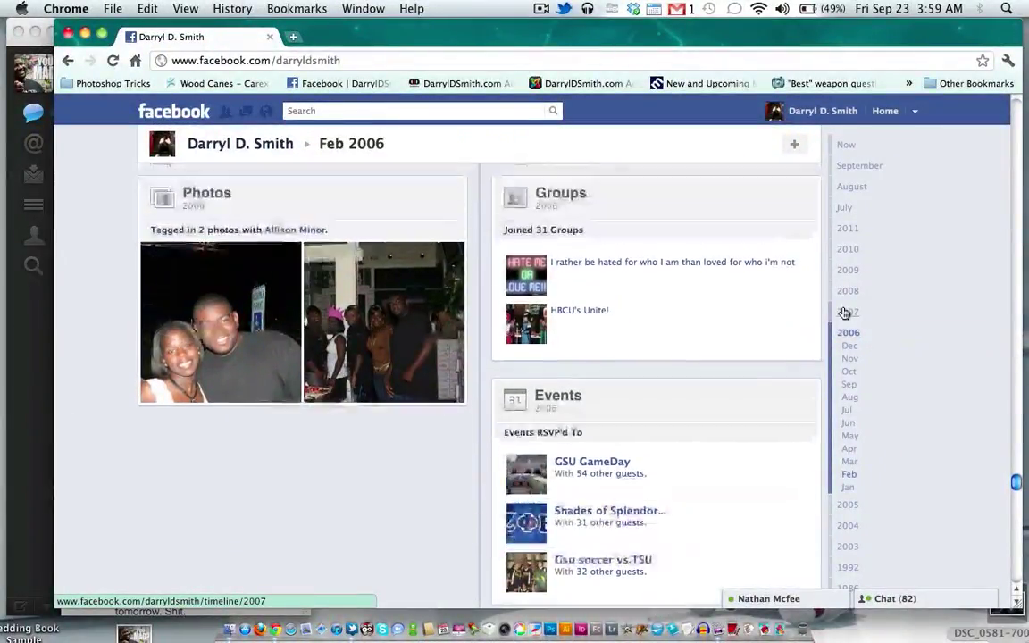
Look through the 2005 posts and graduation album, then return to October 2006
left_click(848, 487)
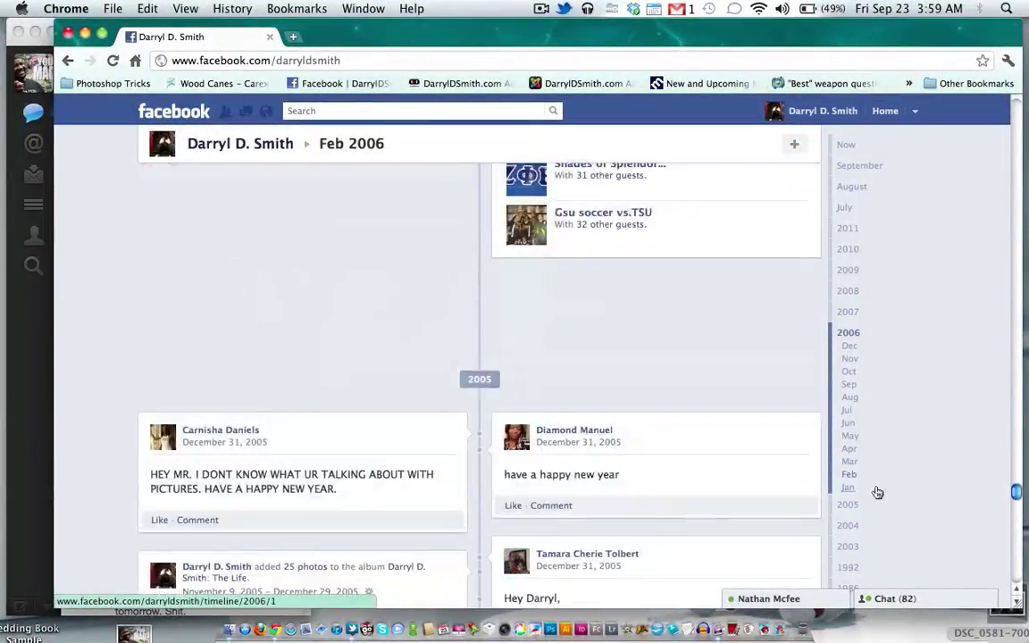
left_click(1018, 581)
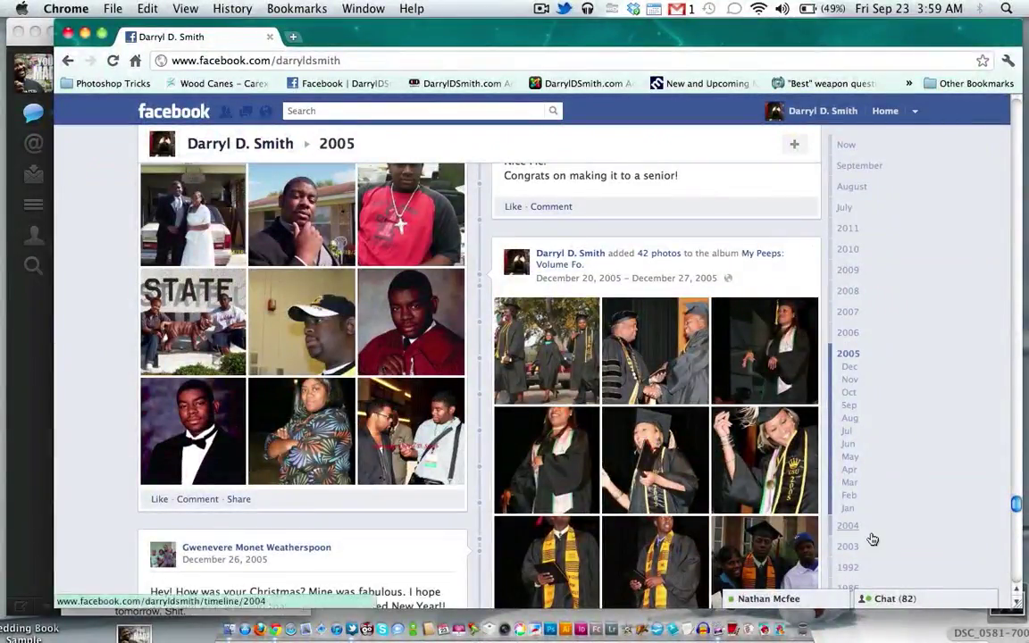
left_click_drag(832, 446, 829, 484)
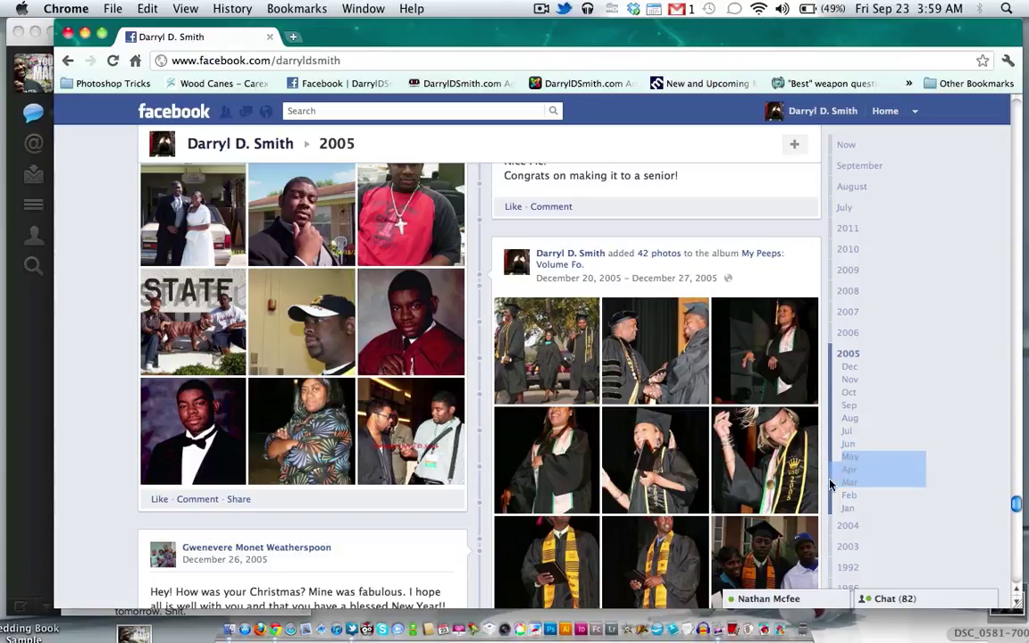
left_click(830, 411)
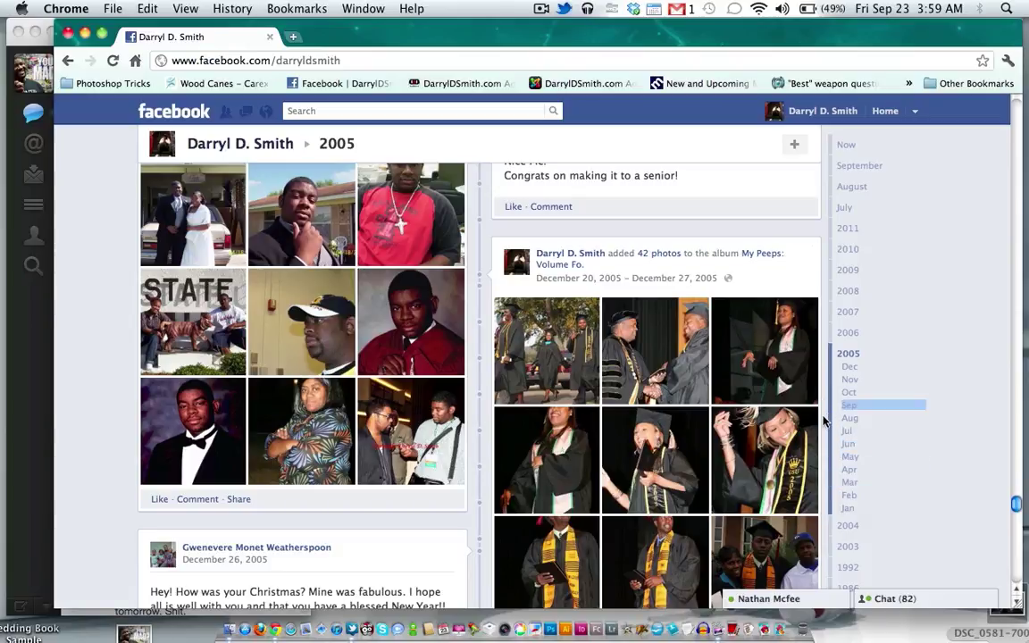
left_click(847, 332)
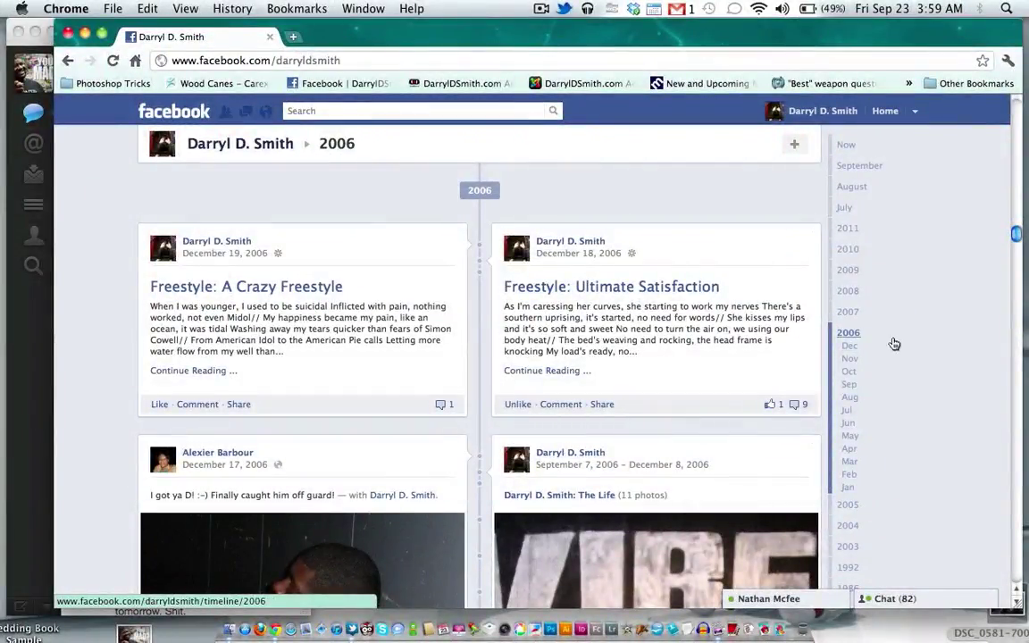
scroll(953, 230, "down", 10)
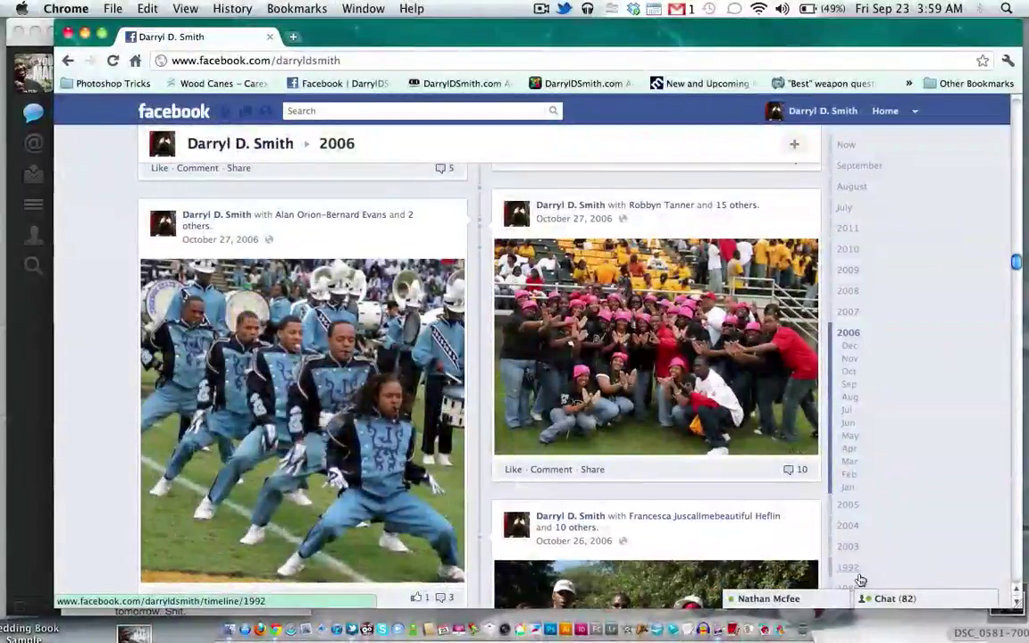
left_click(855, 584)
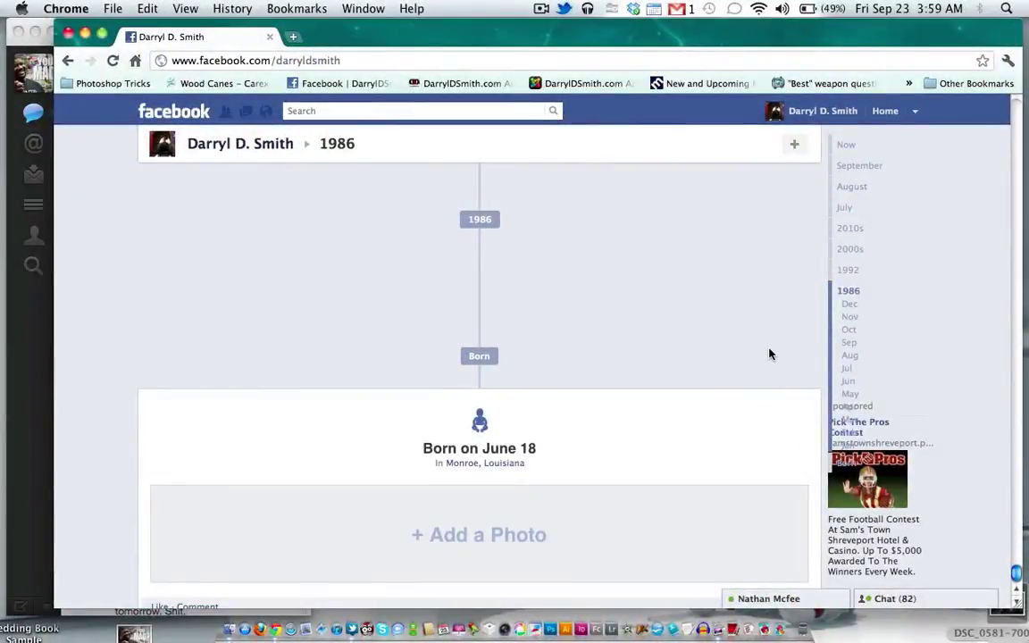
scroll(769, 354, "down", 1)
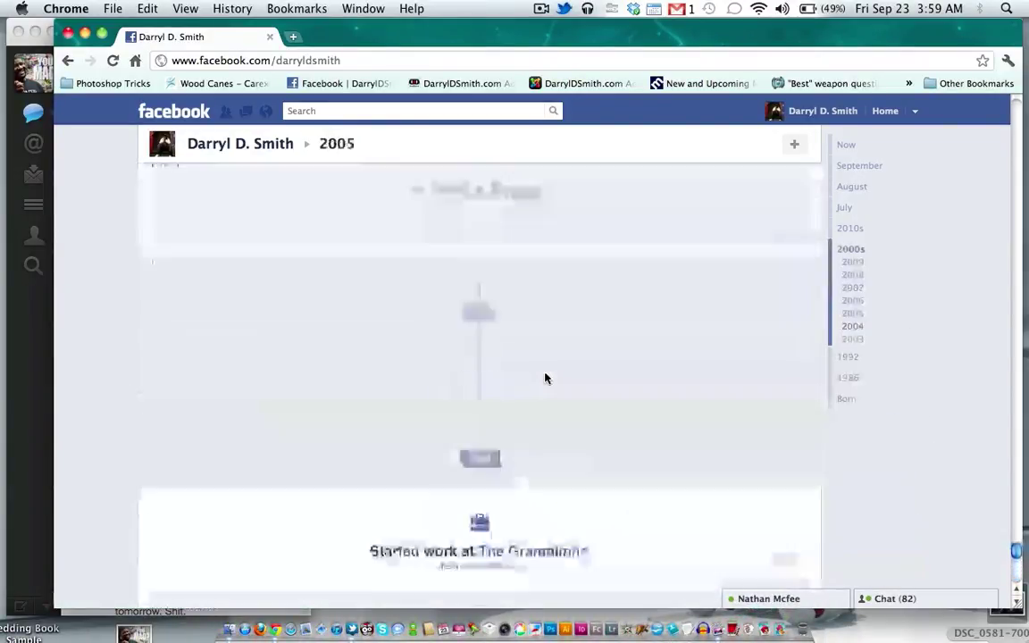
scroll(545, 378, "up", 3)
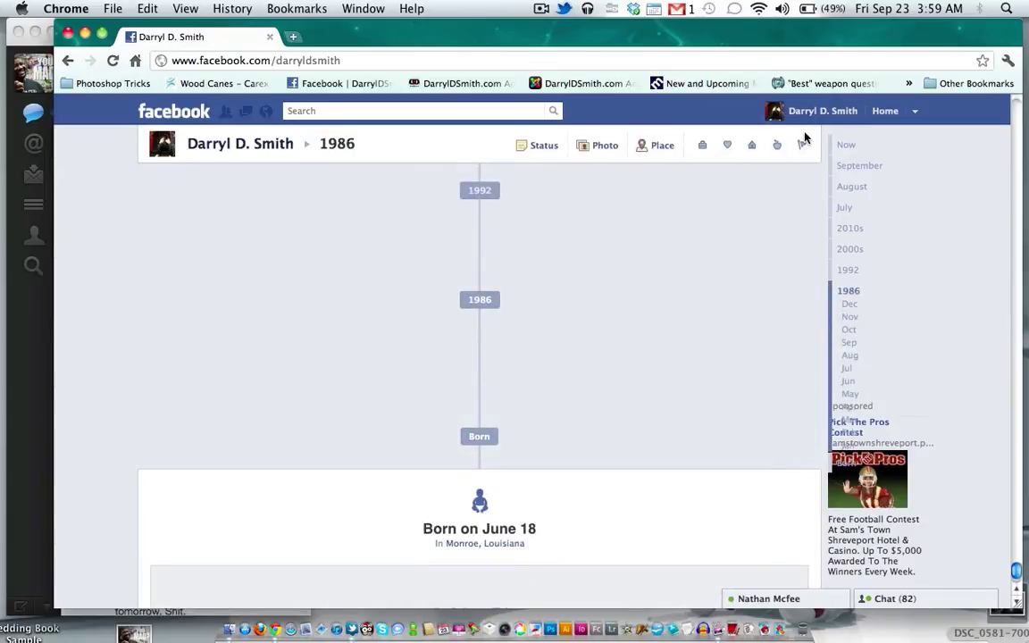
Save an 'Entered 2nd grade' life event at 'school' dated January 1, 1992
left_click(747, 147)
left_click(700, 250)
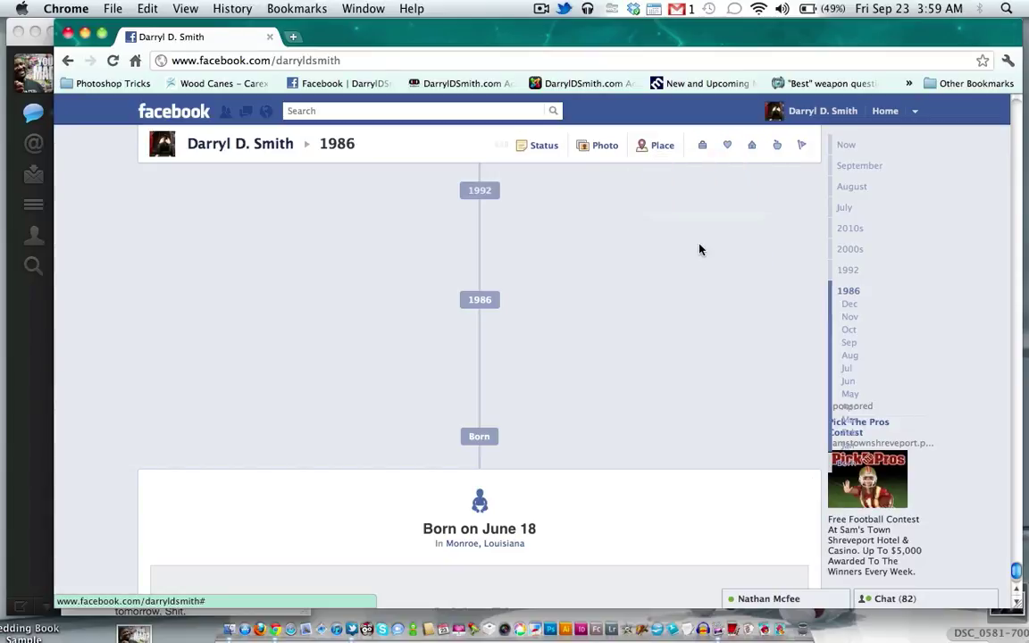
left_click(344, 274)
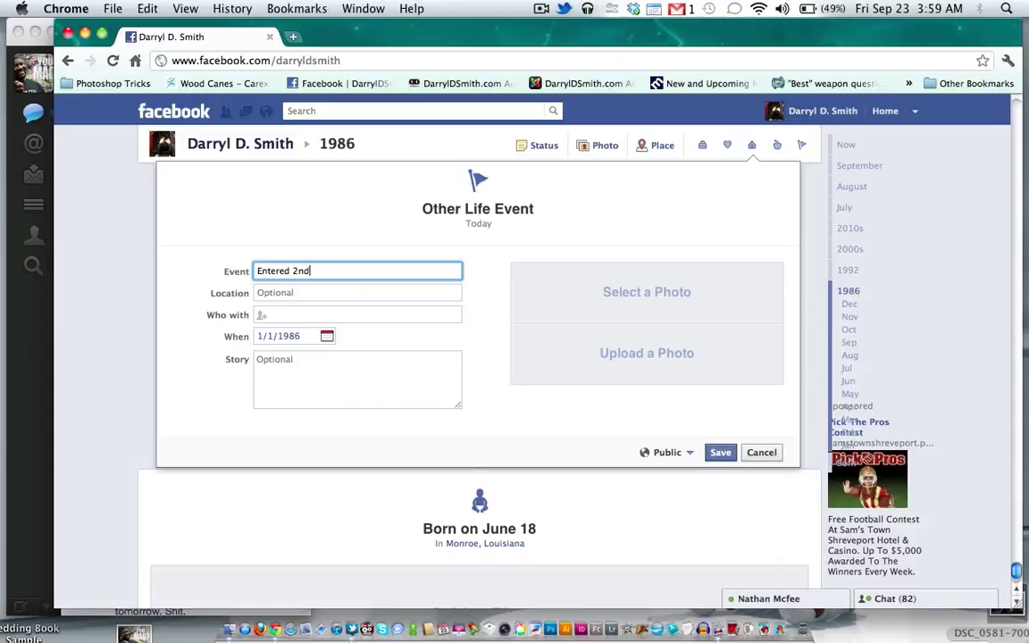
key("Tab")
type("sch")
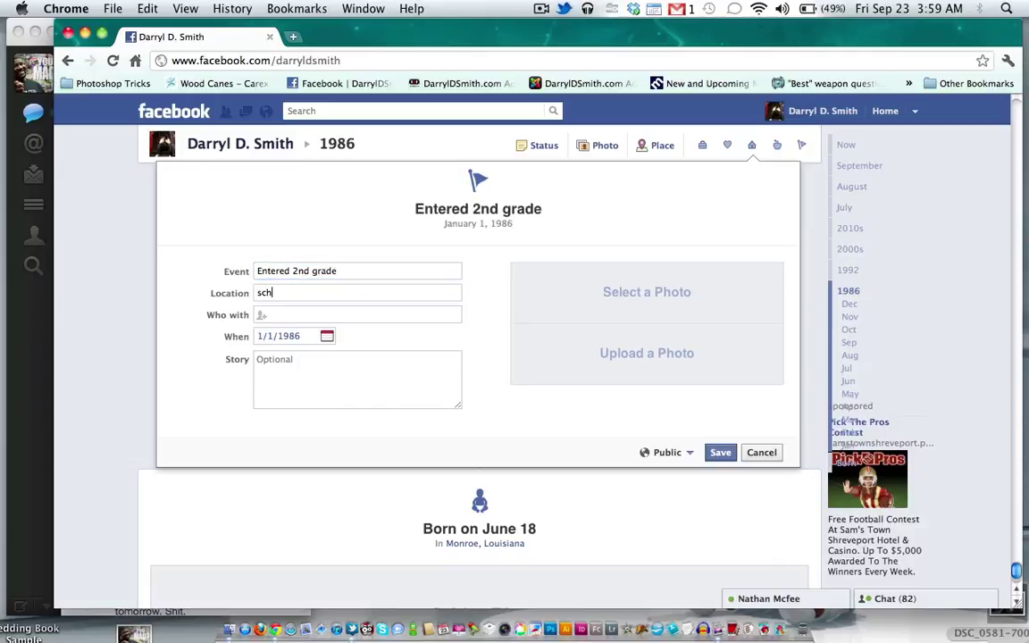
type("ool")
key("Escape")
key("Tab")
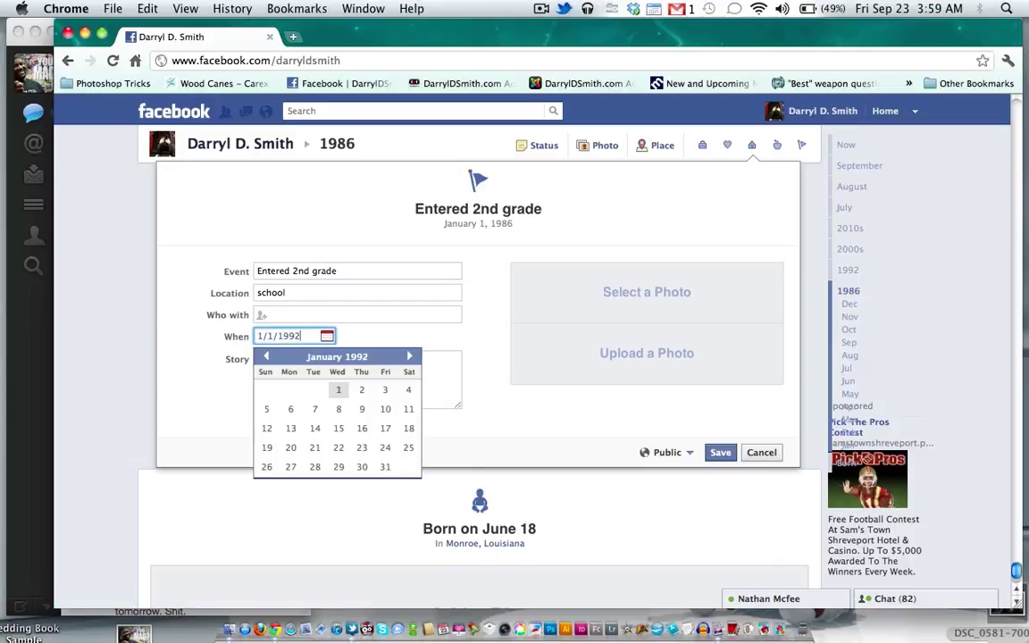
left_click(343, 388)
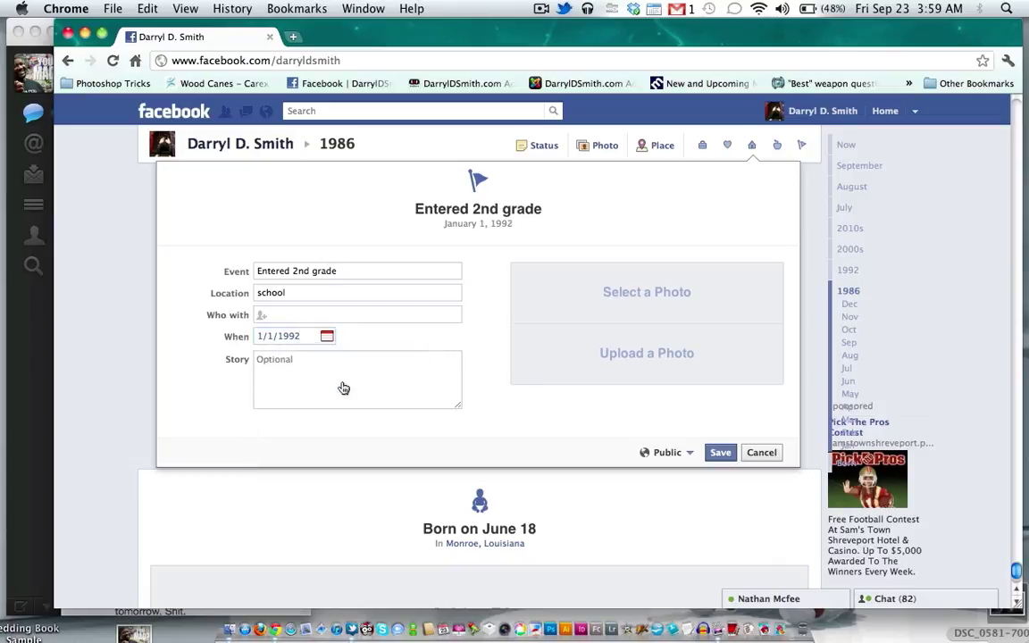
left_click(722, 453)
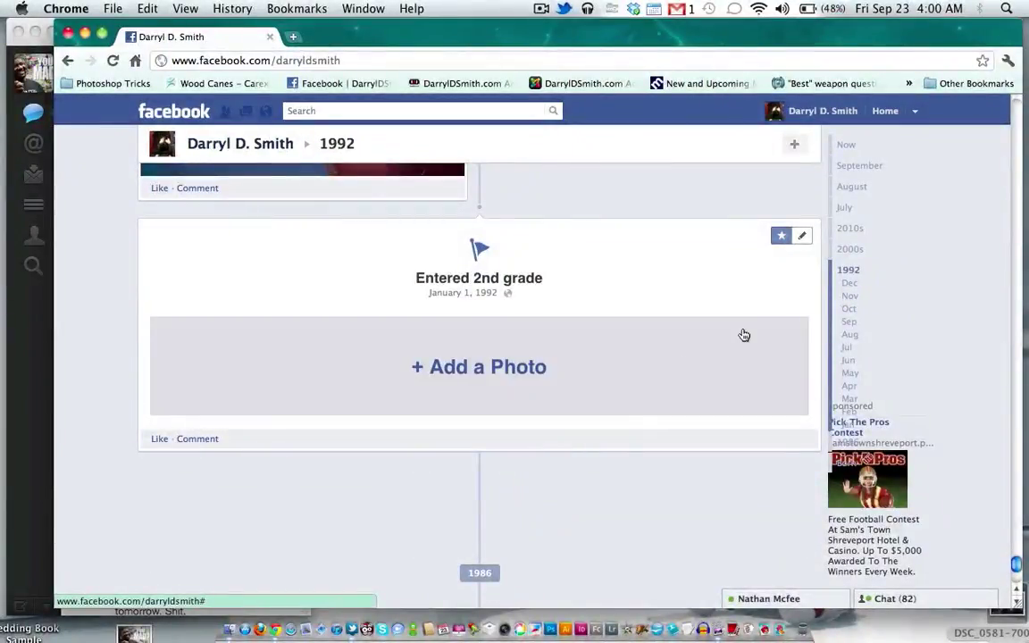
Delete the 'Entered 2nd grade' life event from the timeline
left_click(798, 243)
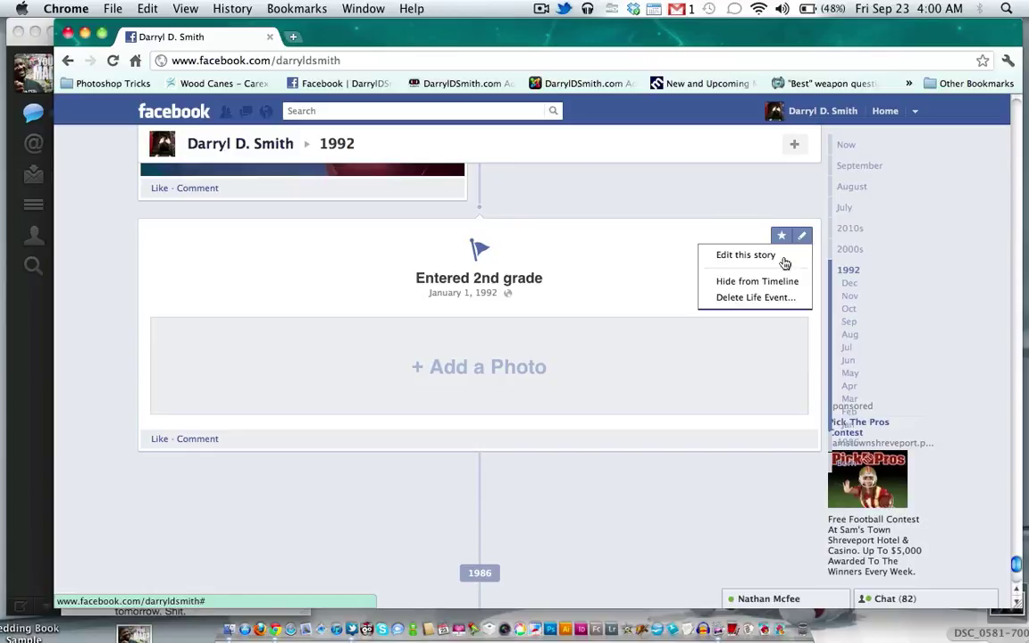
left_click(763, 295)
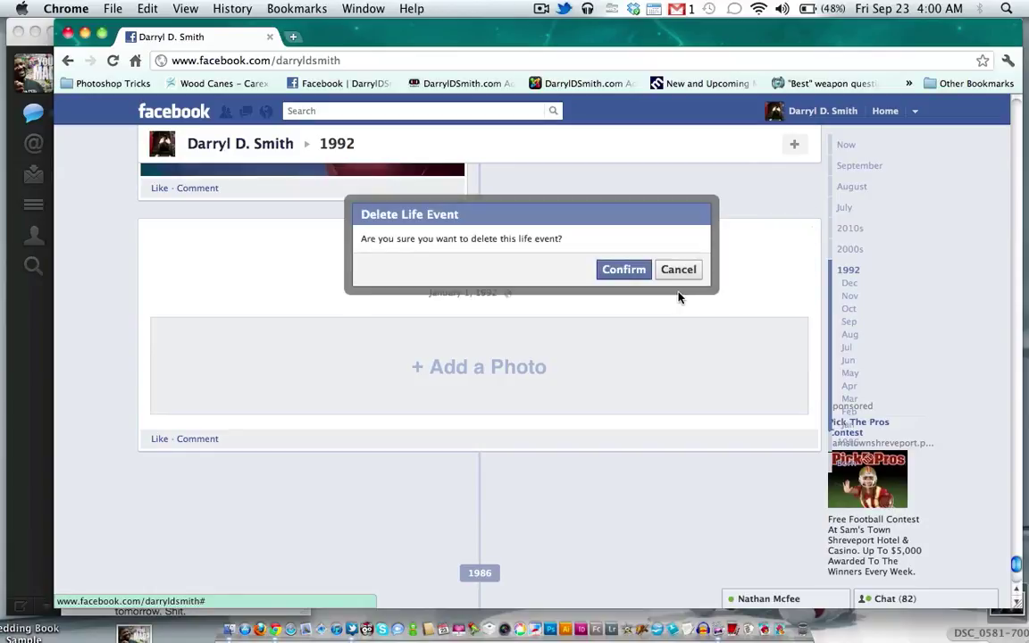
left_click(623, 268)
scroll(943, 307, "up", 5)
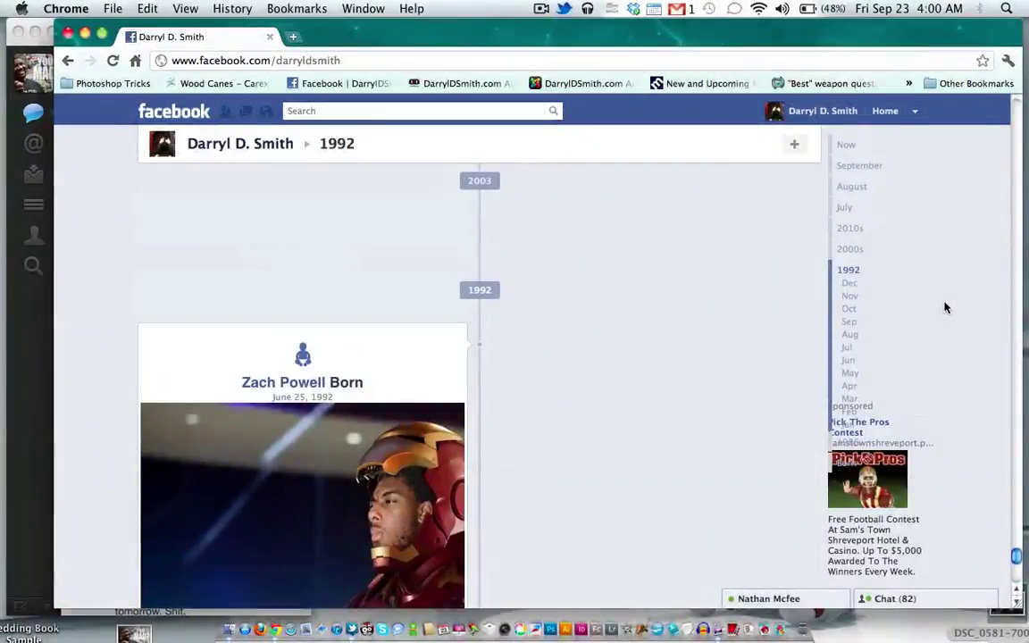
scroll(711, 365, "down", 5)
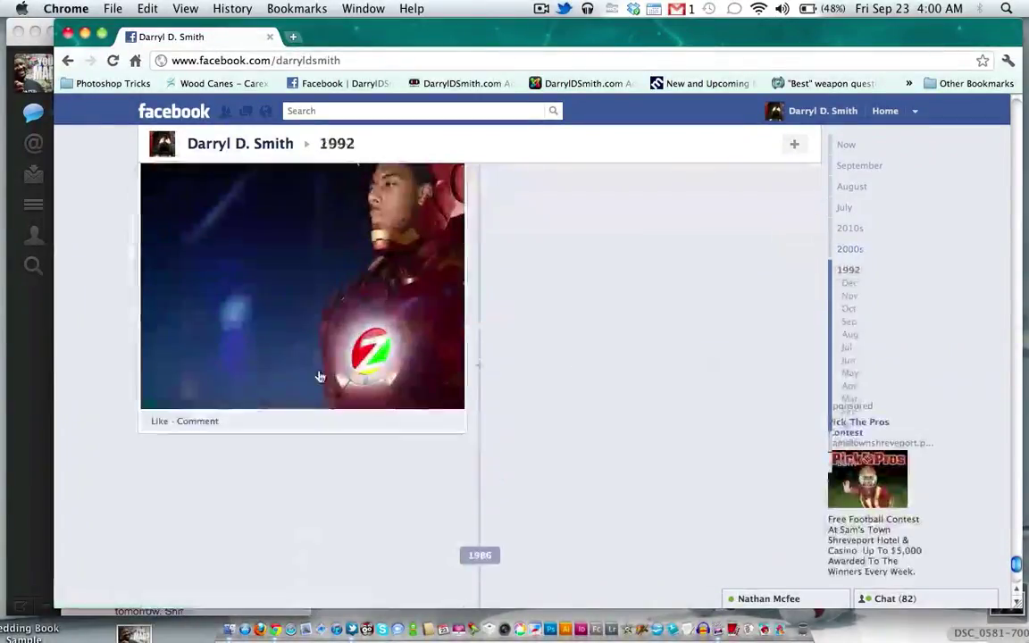
scroll(356, 297, "up", 2)
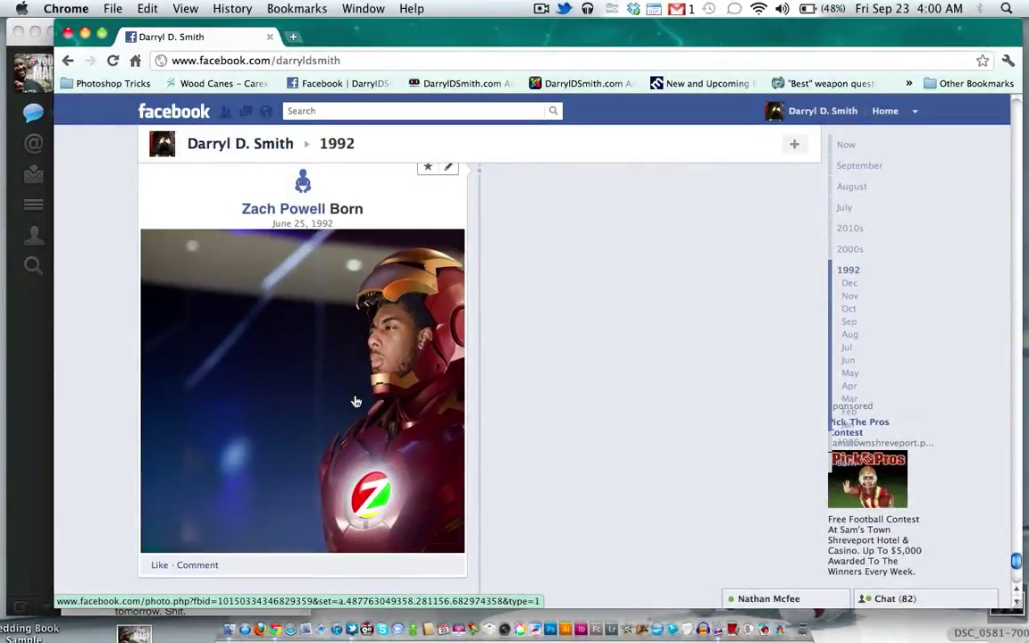
scroll(482, 334, "up", 5)
scroll(576, 305, "up", 3)
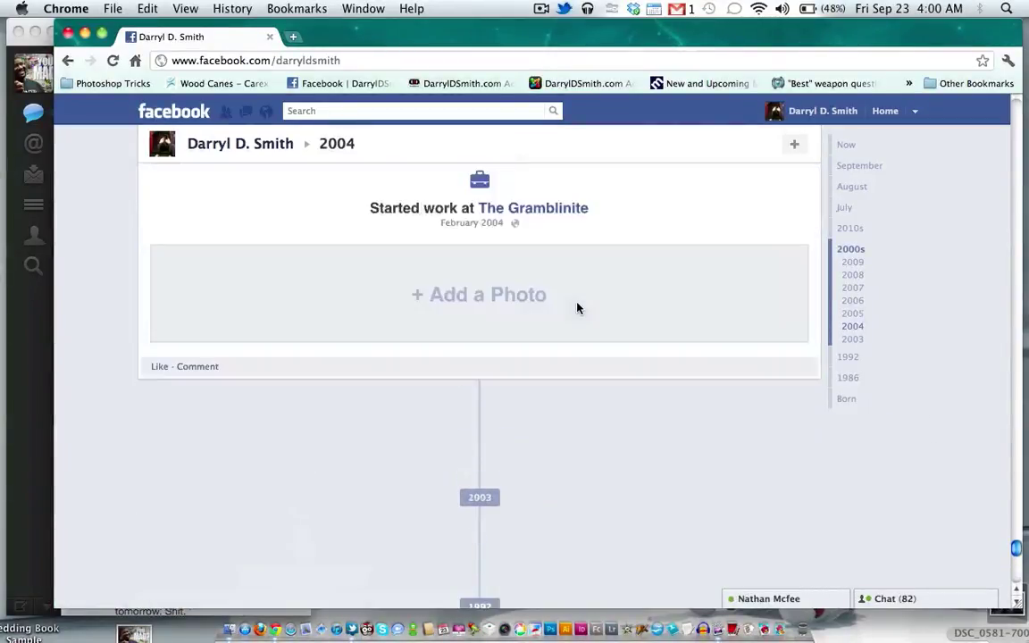
scroll(839, 255, "up", 2)
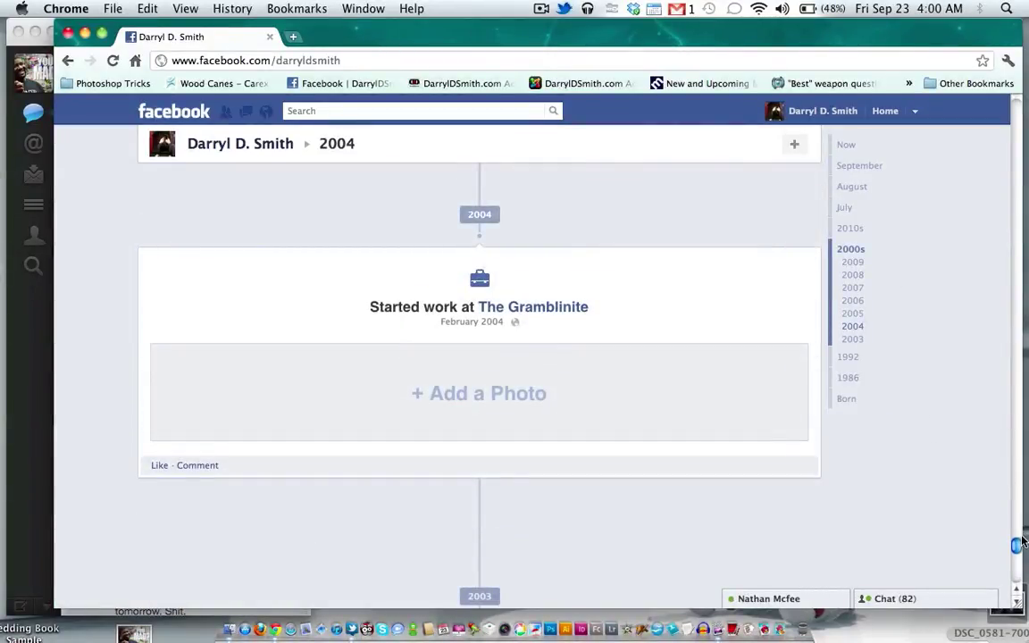
left_click_drag(1016, 544, 1016, 109)
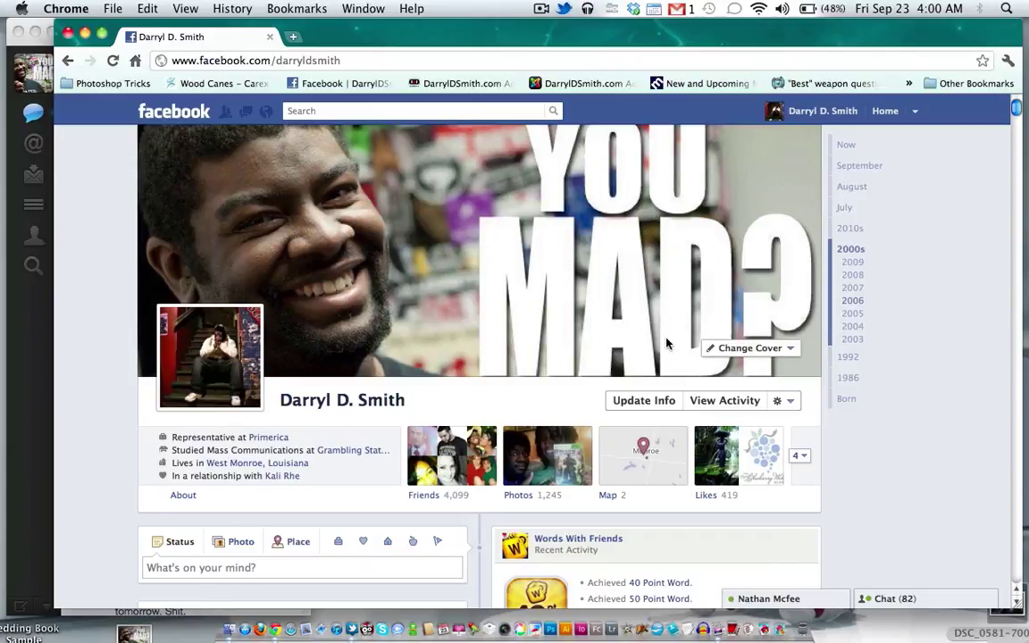
scroll(665, 344, "down", 3)
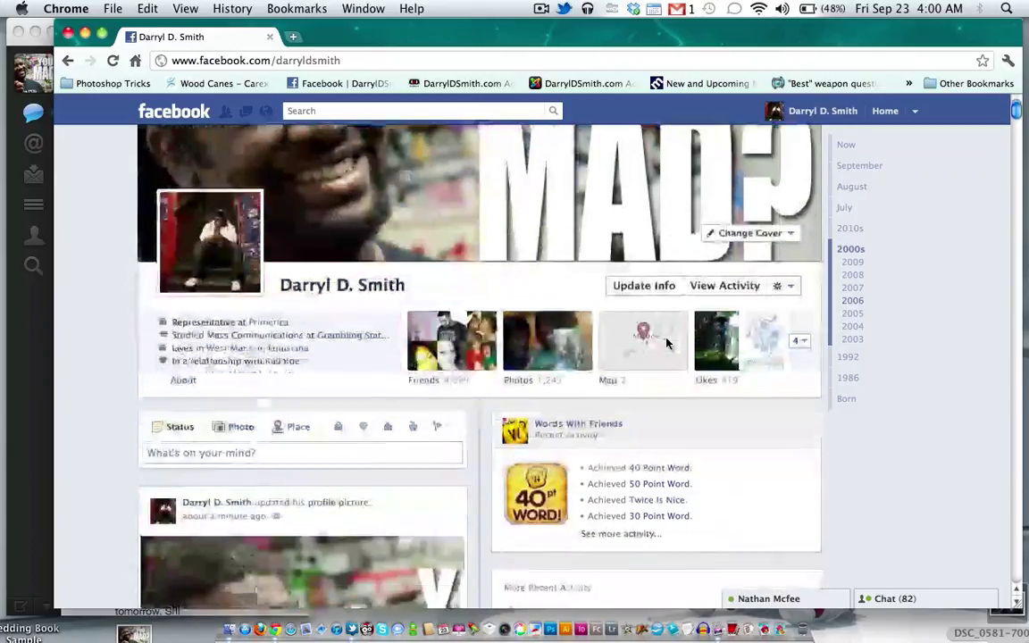
left_click(704, 286)
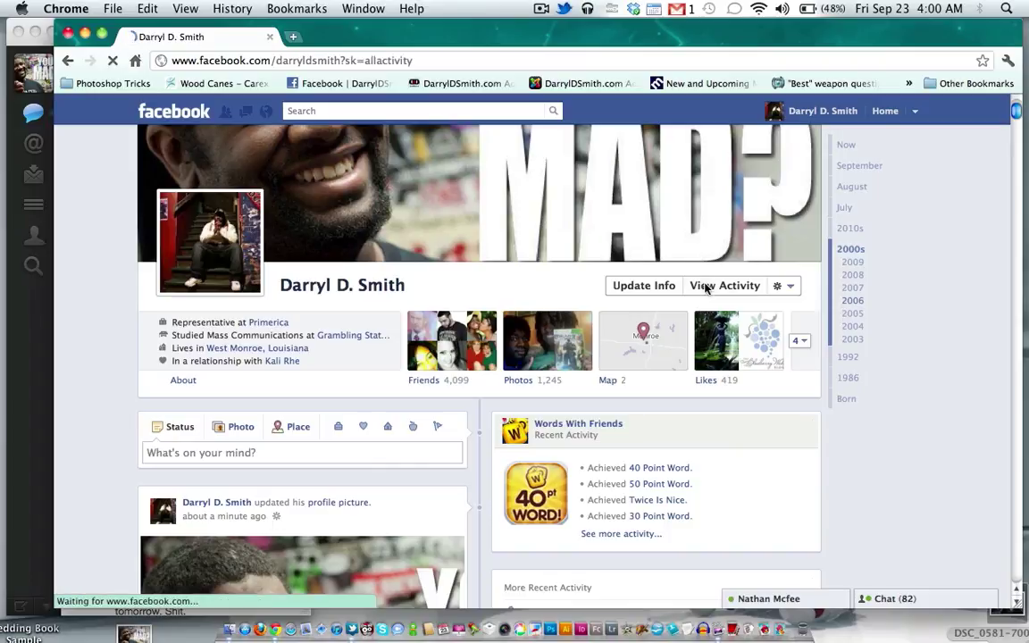
scroll(378, 299, "down", 1)
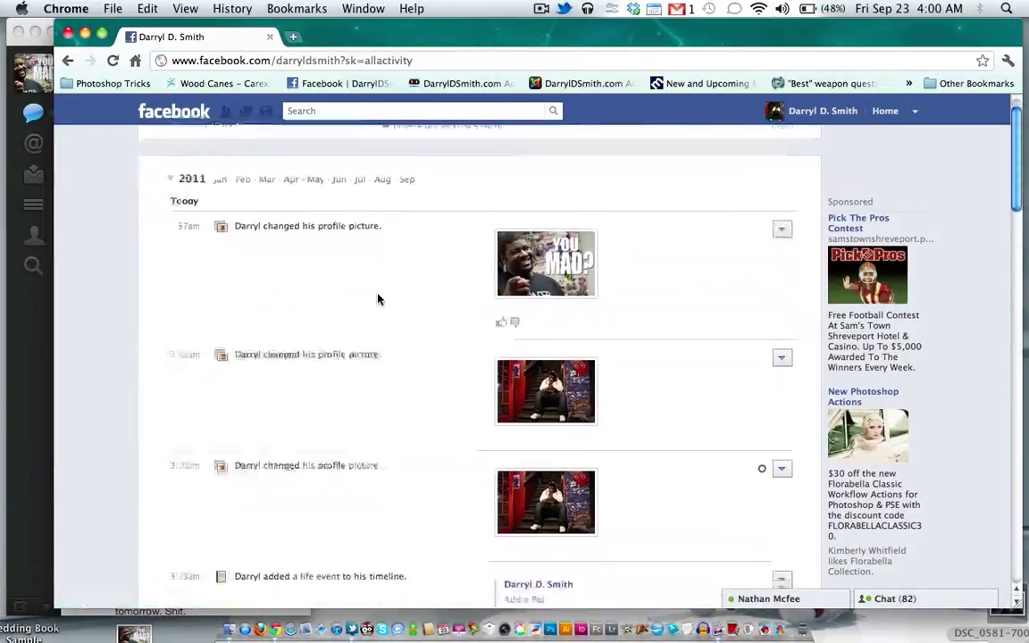
left_click(514, 322)
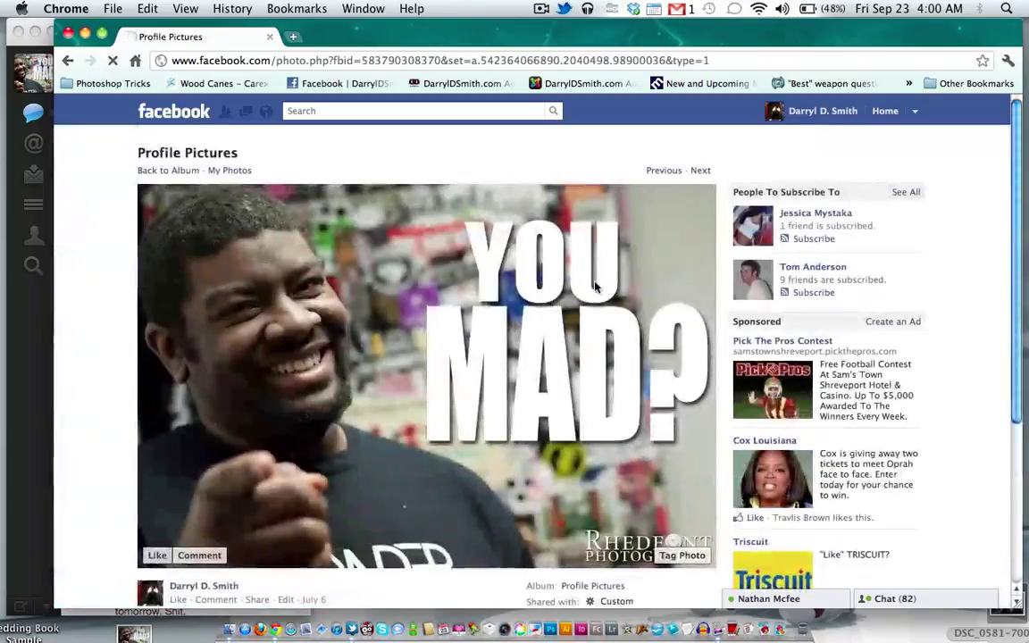
scroll(614, 252, "down", 5)
scroll(555, 222, "up", 5)
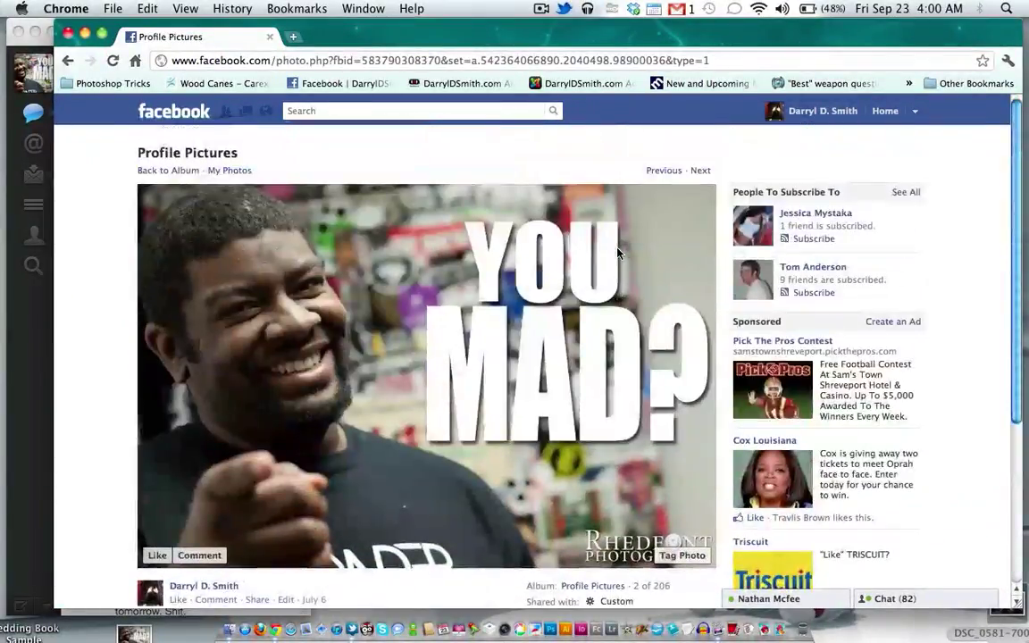
left_click(847, 111)
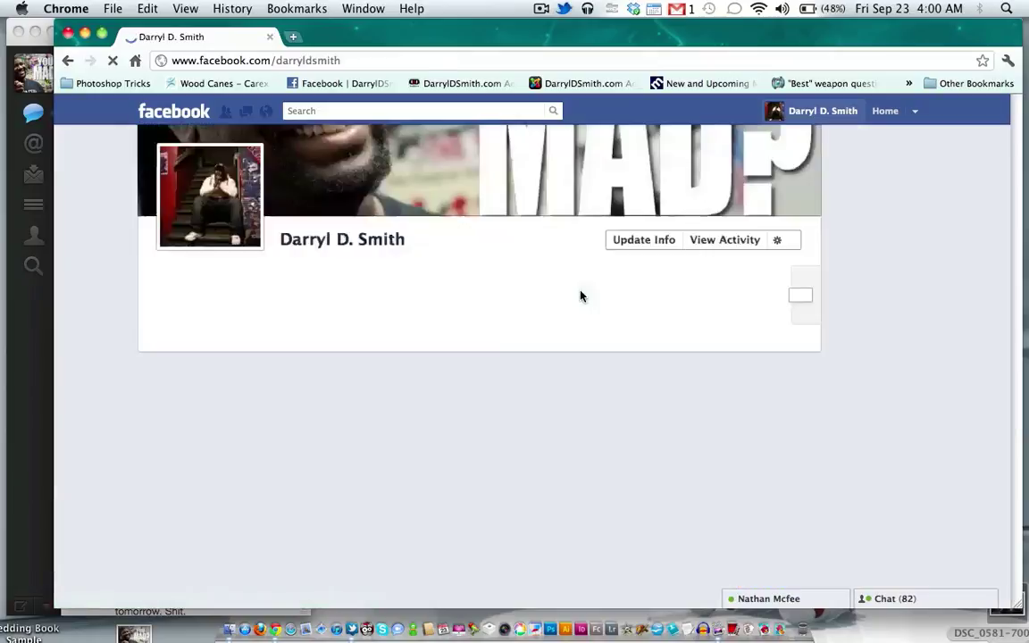
scroll(565, 299, "down", 5)
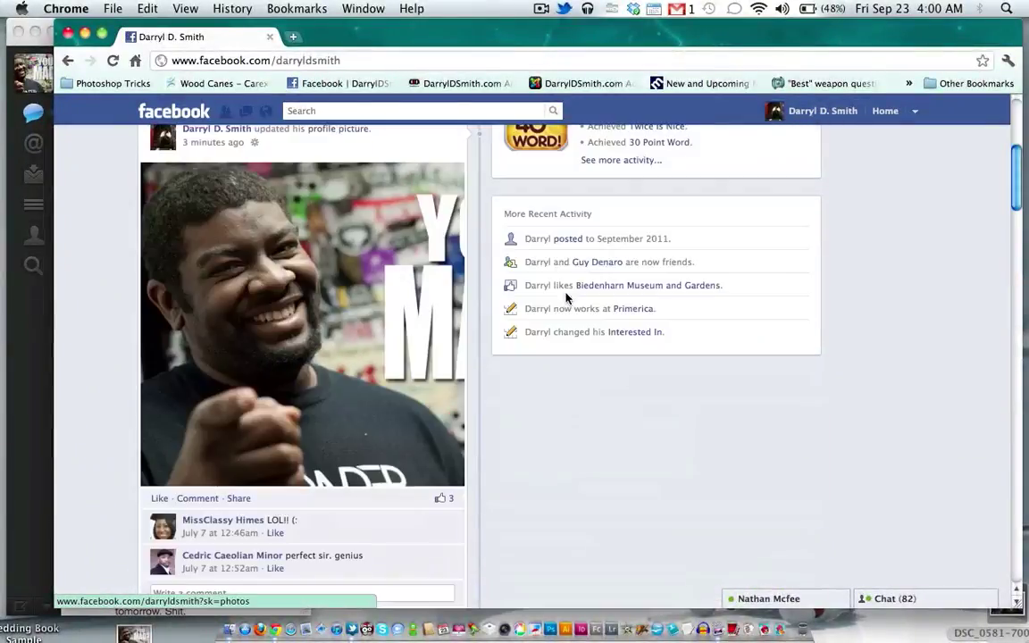
scroll(500, 288, "up", 2)
scroll(500, 287, "up", 4)
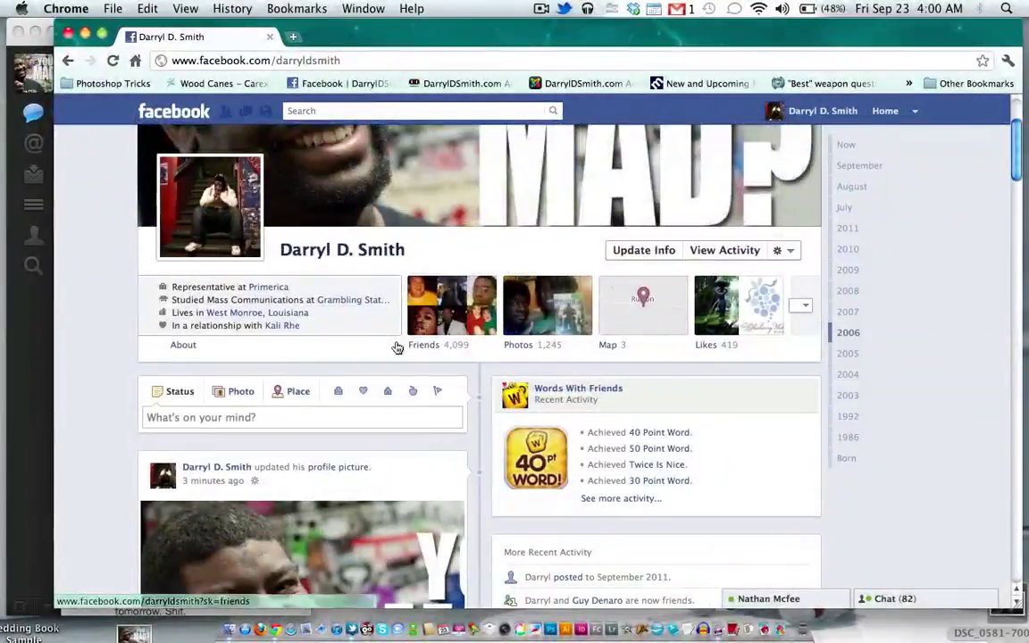
left_click(430, 314)
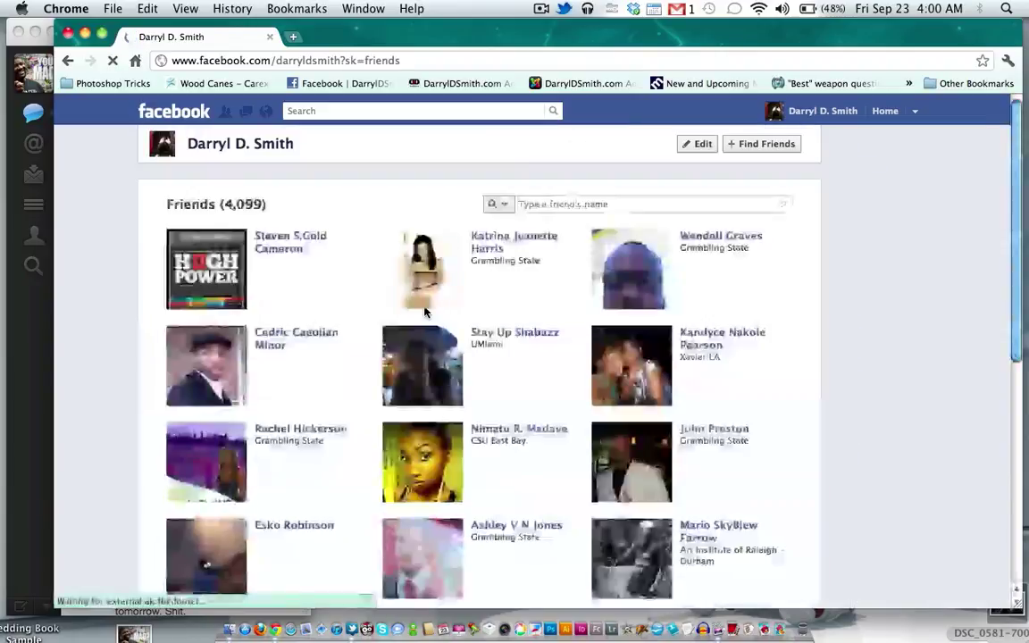
scroll(375, 267, "down", 3)
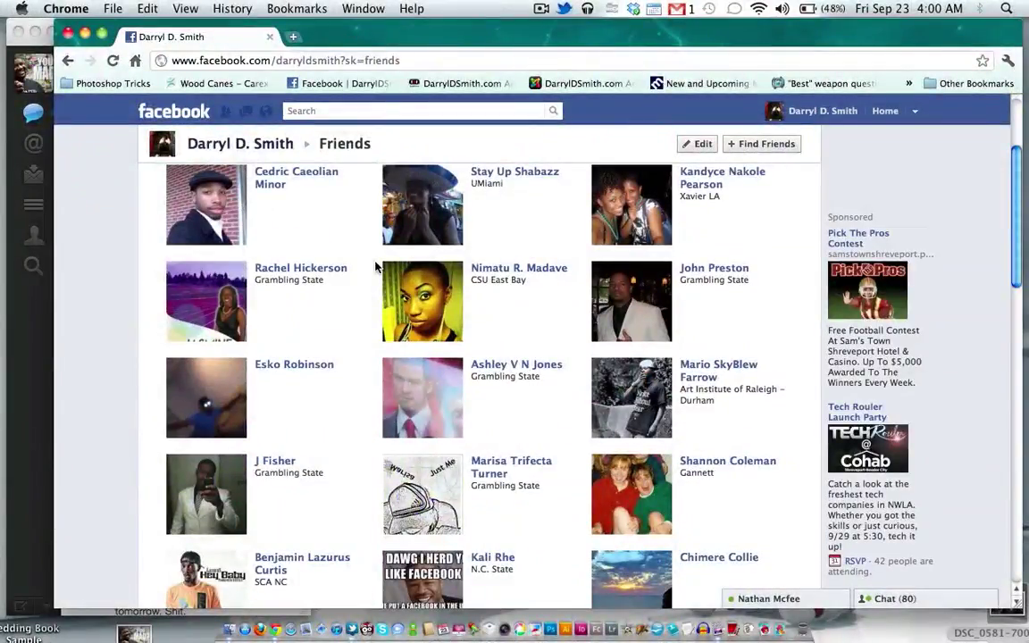
scroll(375, 266, "up", 3)
scroll(375, 266, "down", 10)
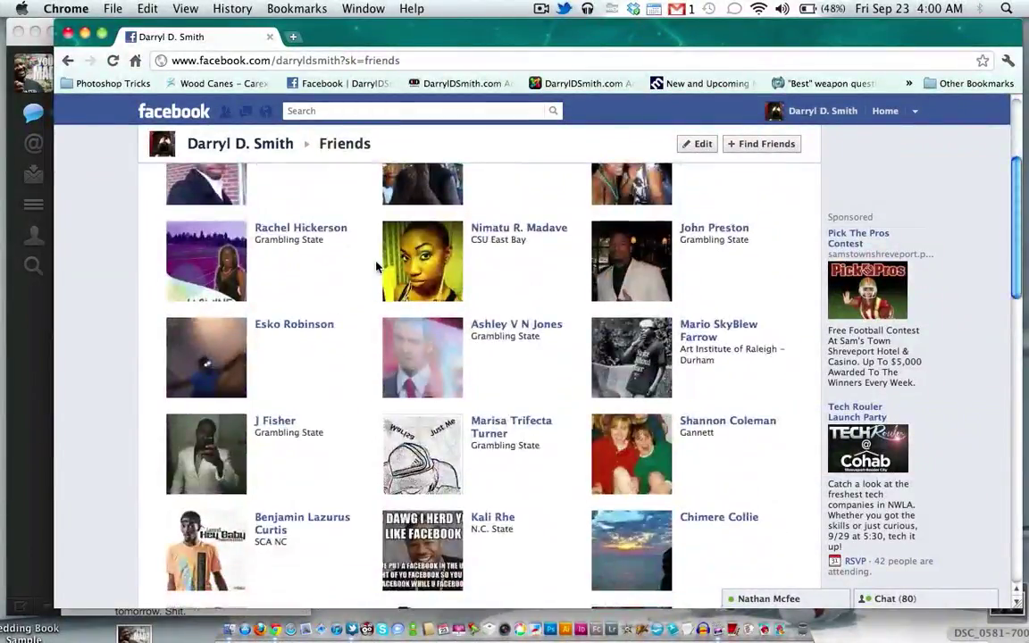
scroll(375, 266, "down", 15)
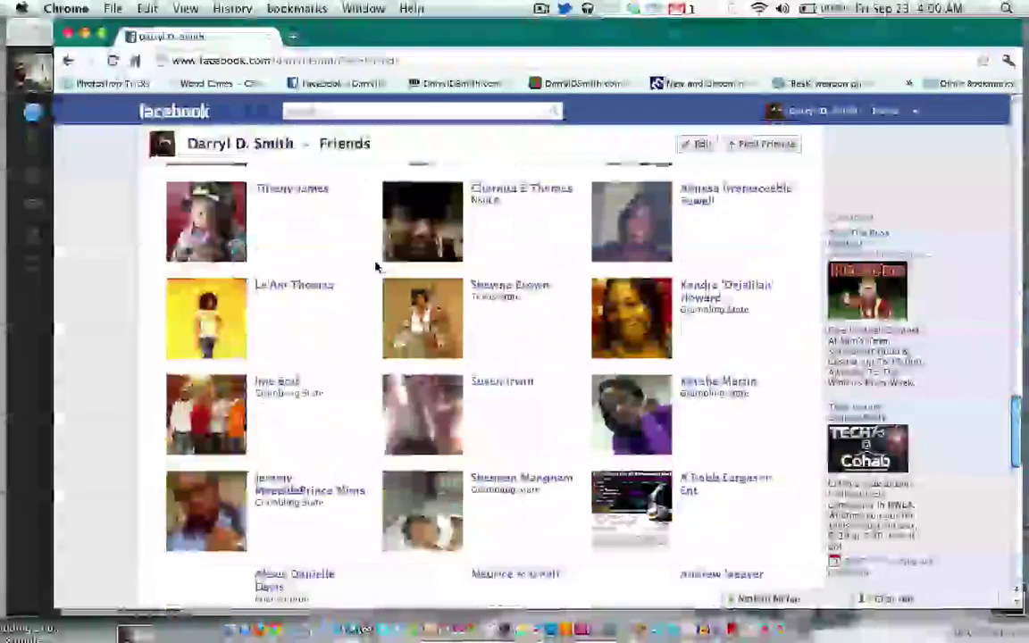
scroll(375, 266, "down", 15)
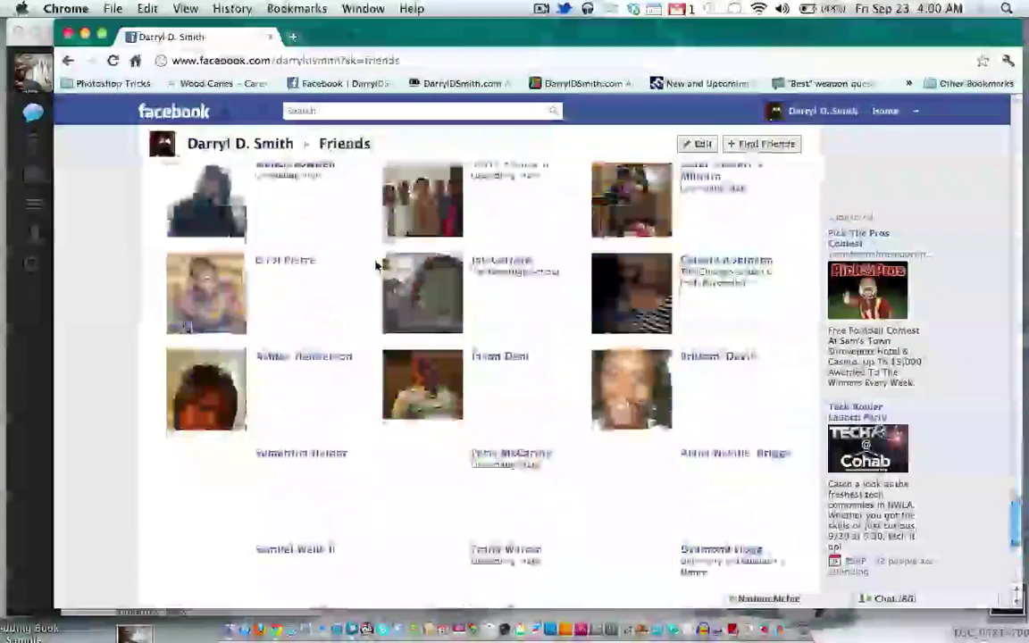
scroll(375, 264, "down", 5)
scroll(375, 264, "up", 3)
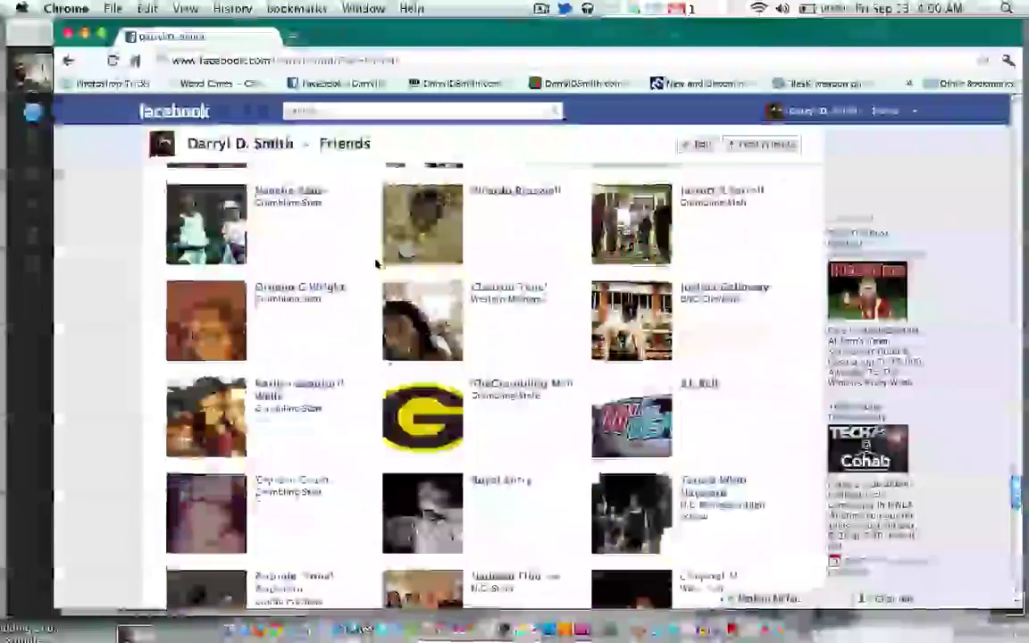
scroll(375, 264, "up", 10)
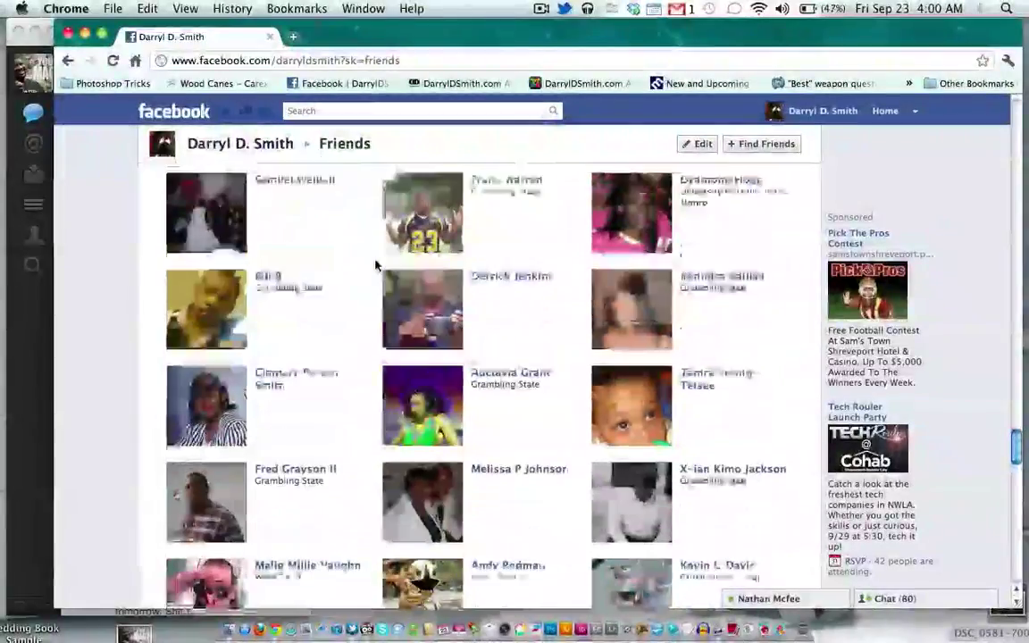
scroll(375, 264, "up", 10)
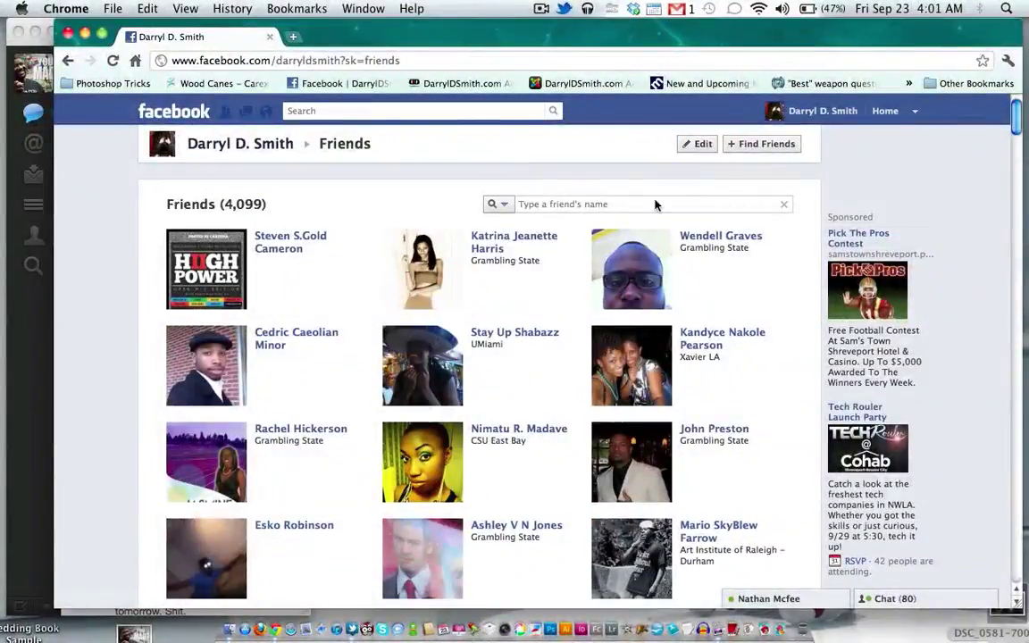
Go back to the Timeline, open Photos, and scroll through the 234 albums
left_click(284, 143)
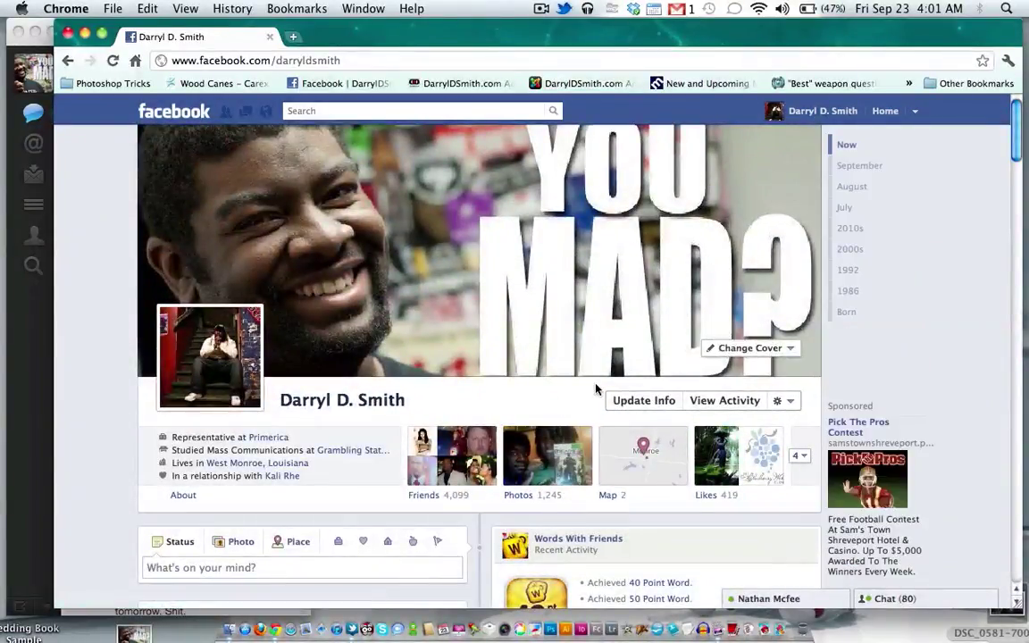
left_click(548, 460)
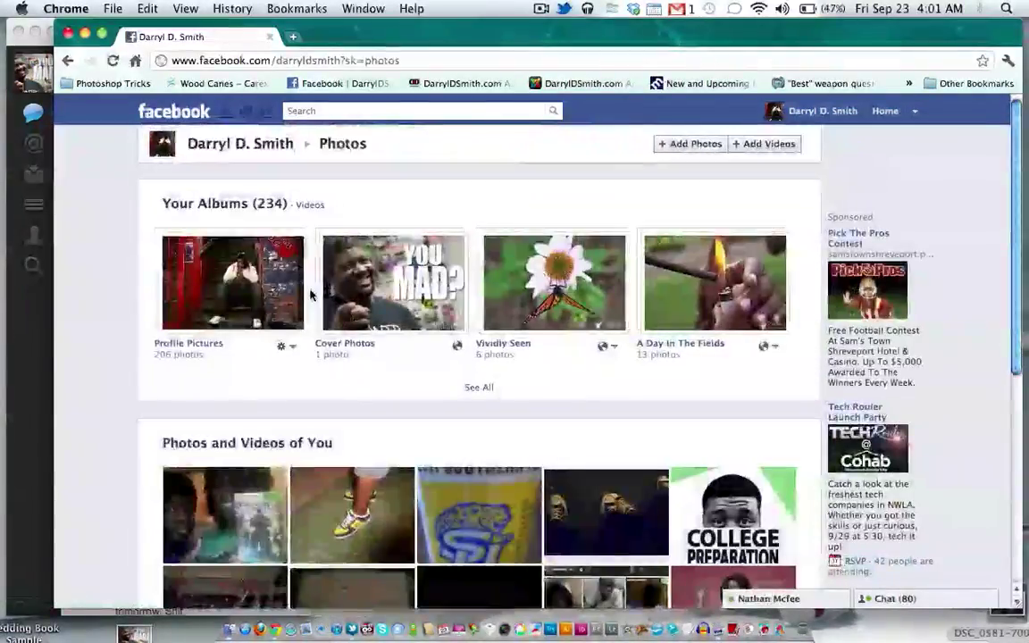
scroll(310, 291, "down", 10)
scroll(310, 291, "down", 10)
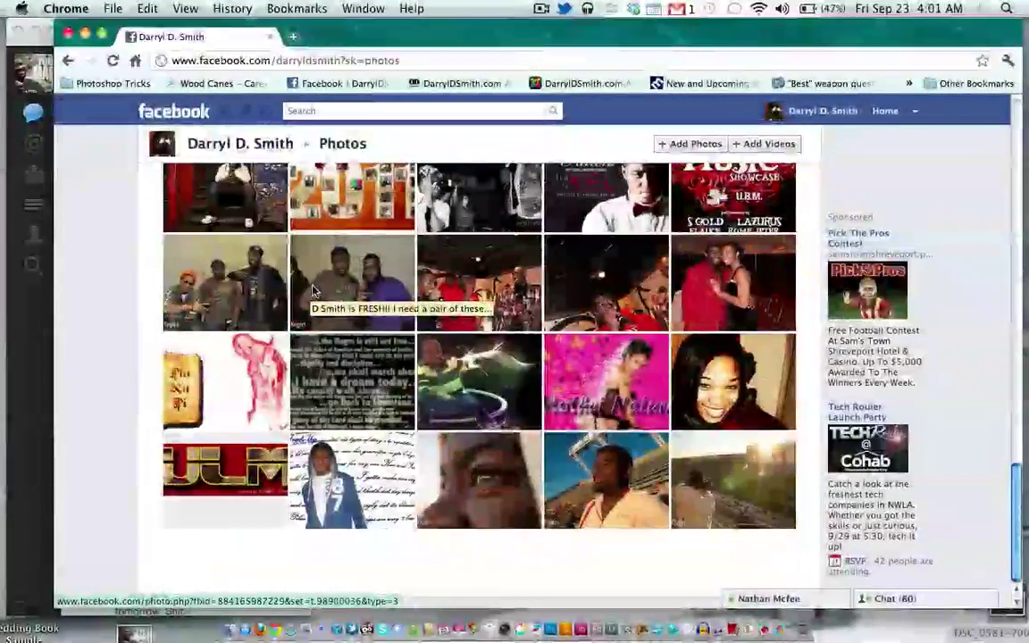
Return to the Timeline, view the Map box, then scroll through the recent posts
left_click(243, 143)
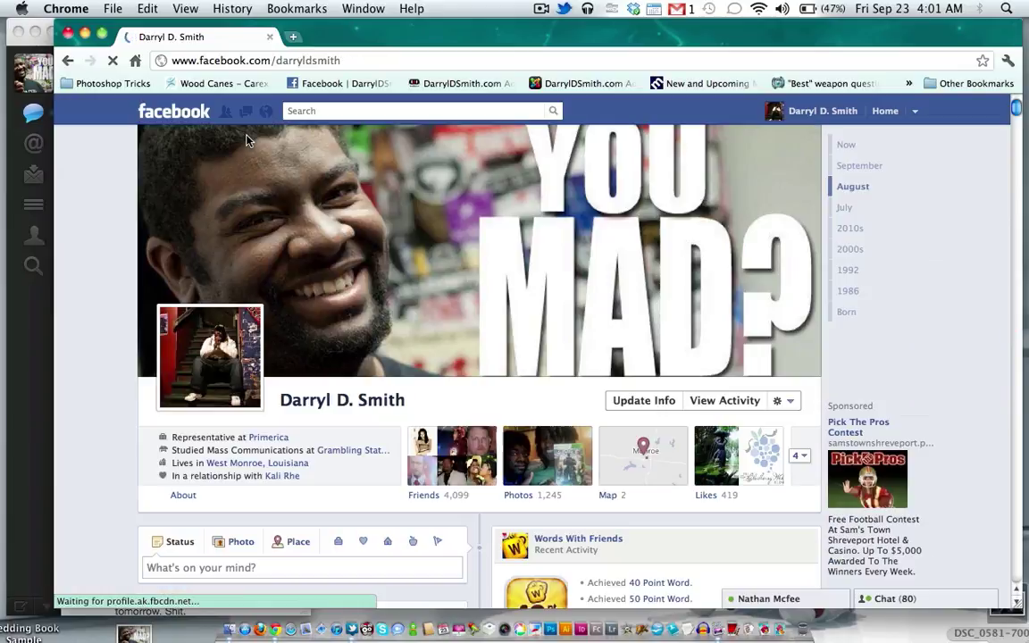
left_click(674, 462)
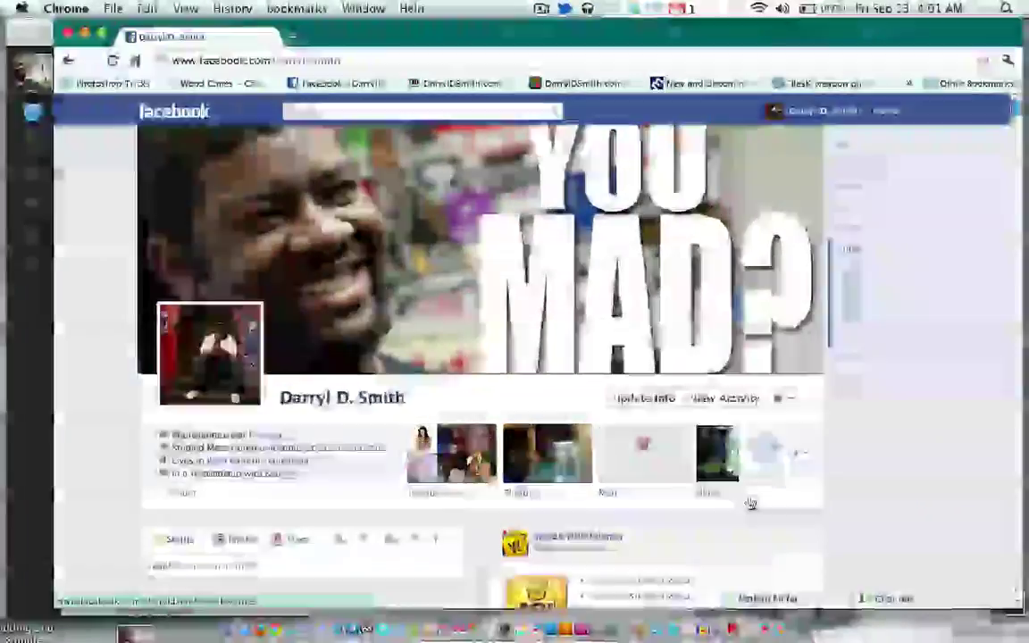
scroll(747, 501, "down", 4)
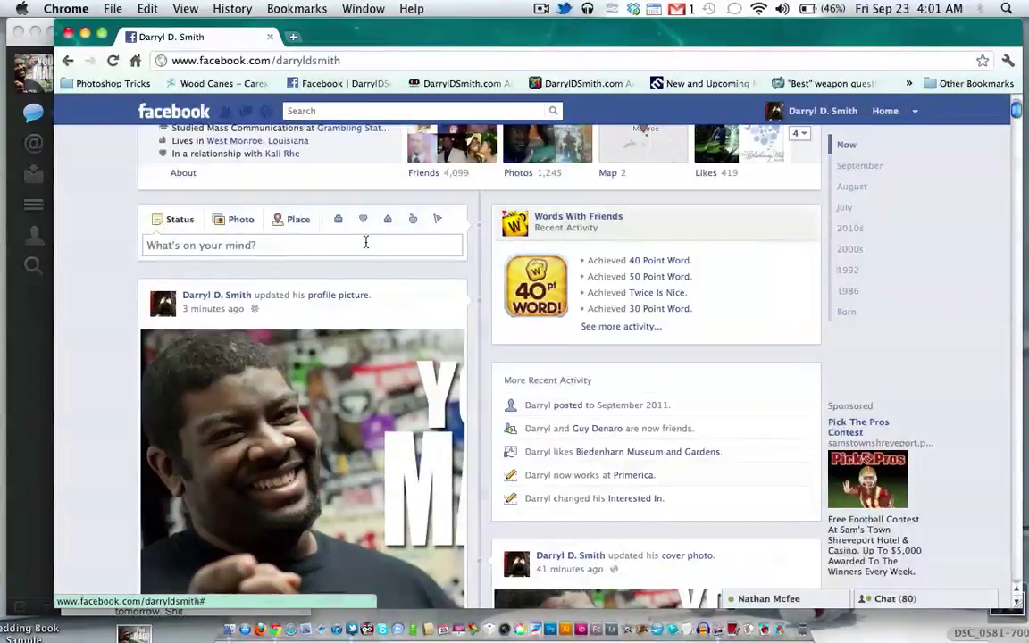
scroll(365, 239, "down", 2)
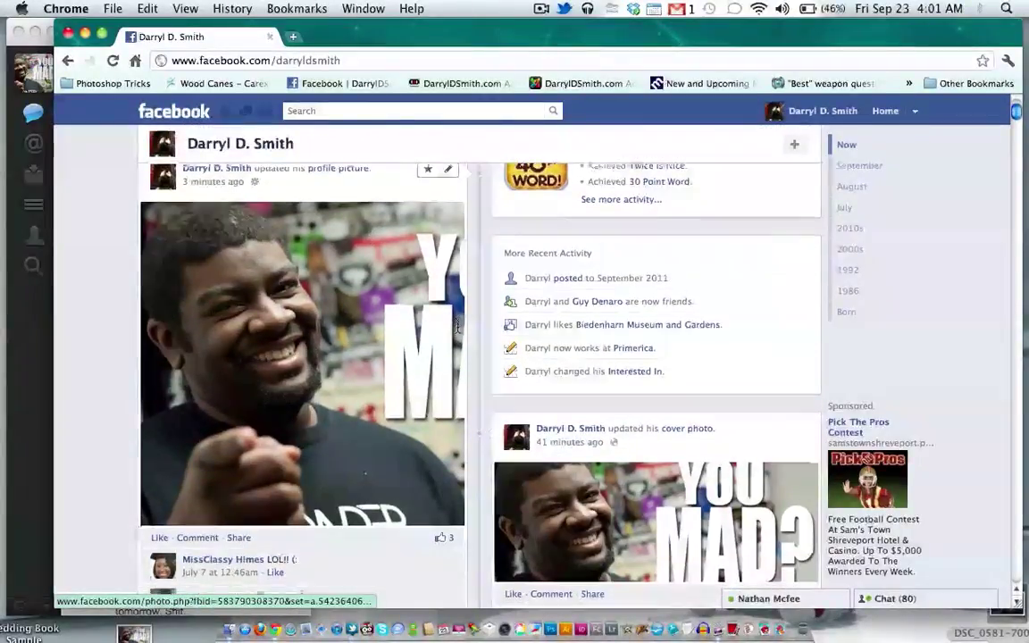
scroll(459, 325, "down", 3)
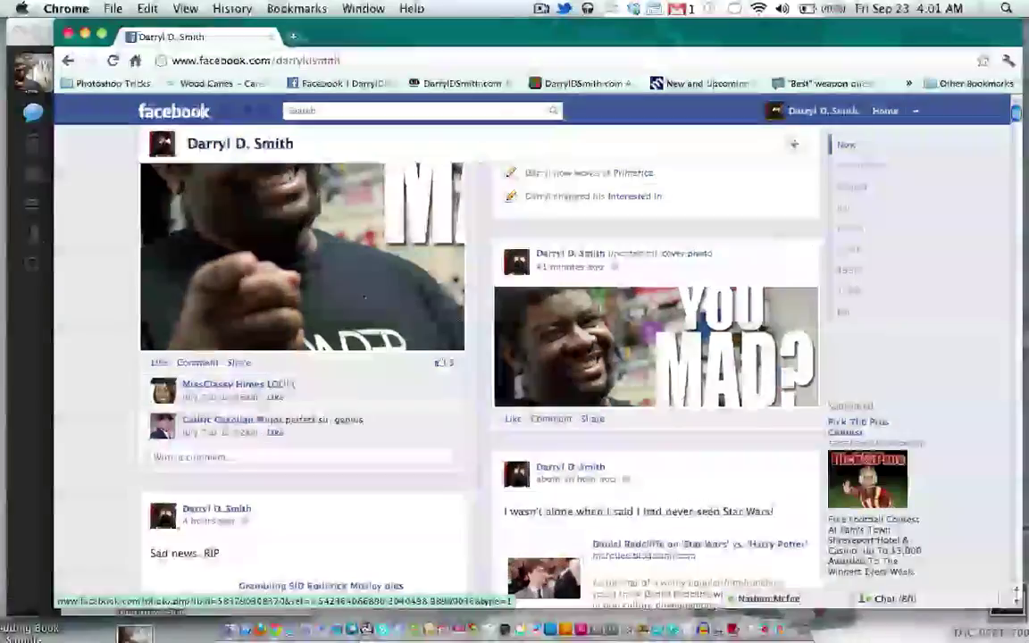
scroll(461, 326, "down", 4)
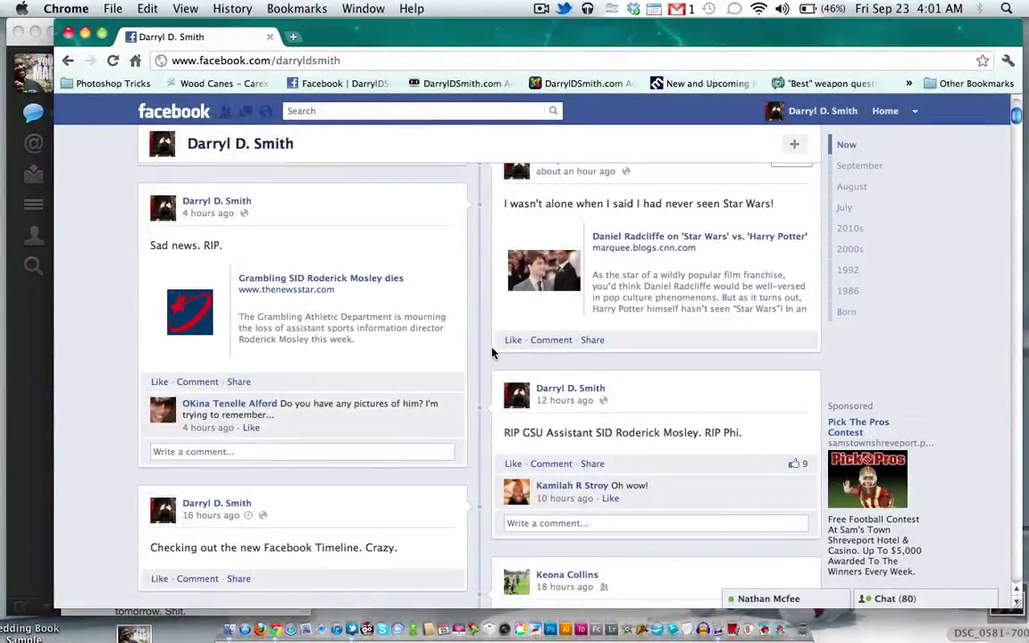
scroll(494, 353, "up", 15)
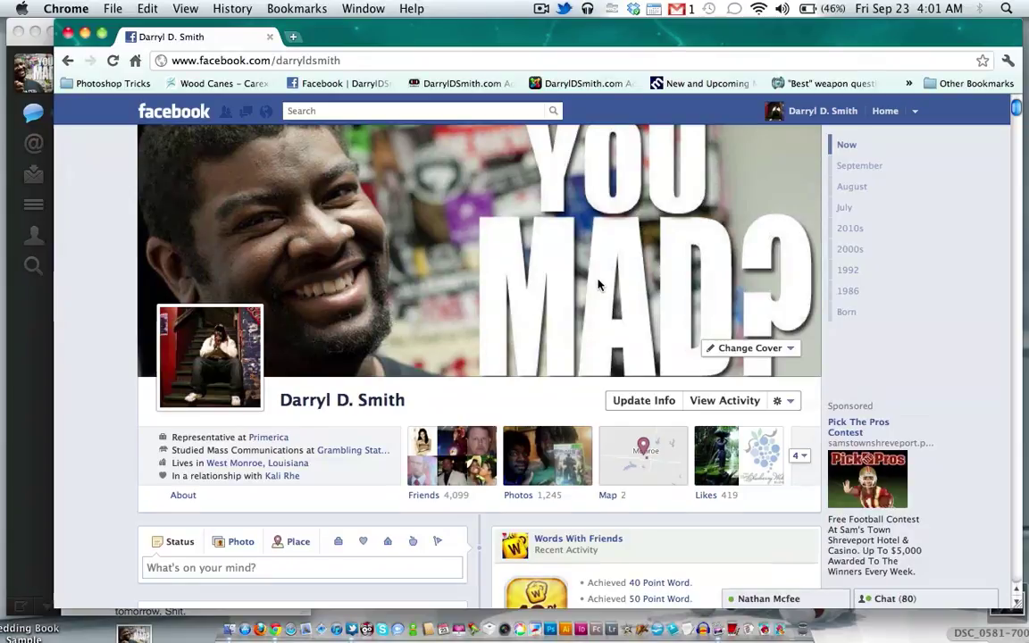
scroll(911, 344, "down", 1)
scroll(912, 345, "down", 2)
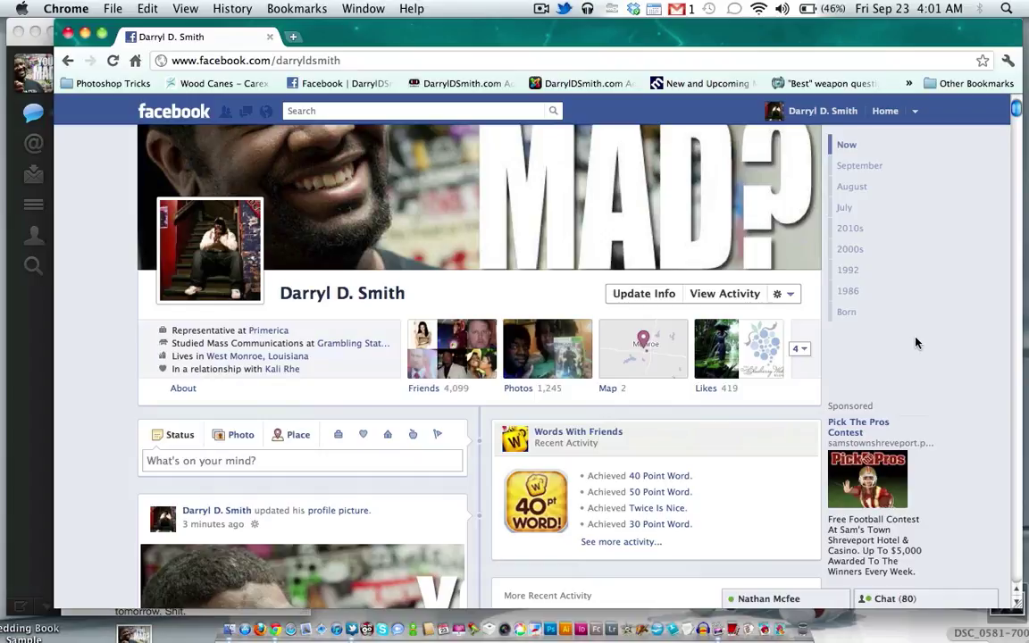
scroll(910, 344, "up", 3)
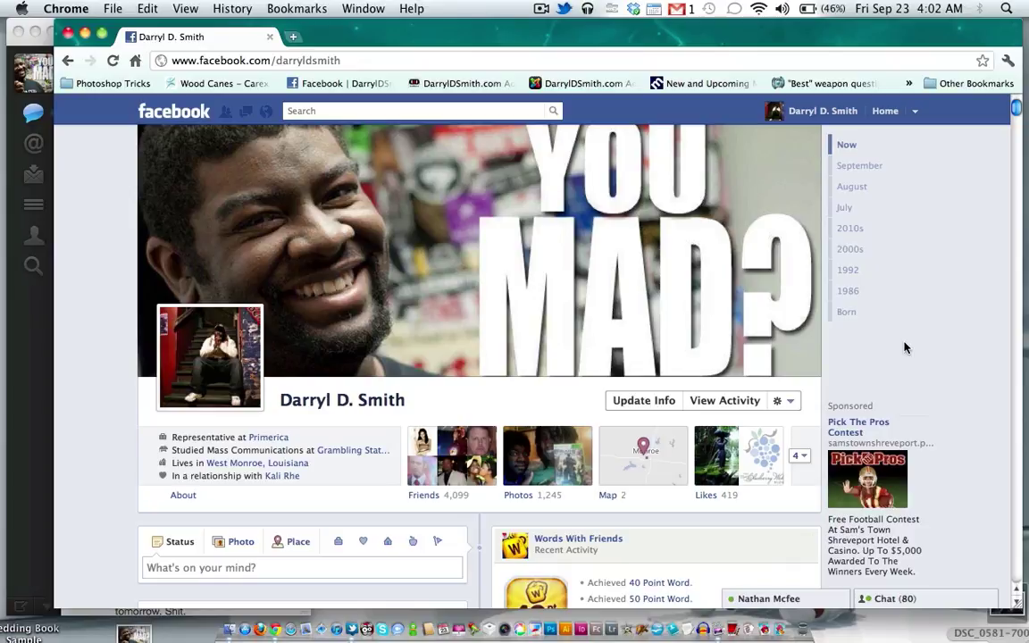
scroll(848, 348, "down", 3)
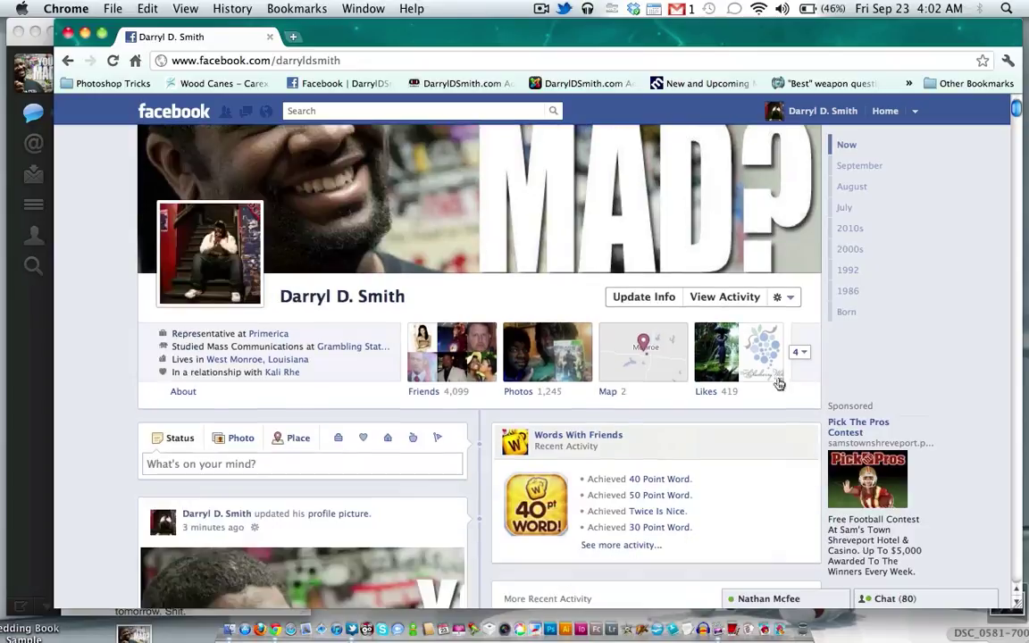
Use View As from the gear menu to preview the Timeline as a chosen friend
left_click(794, 300)
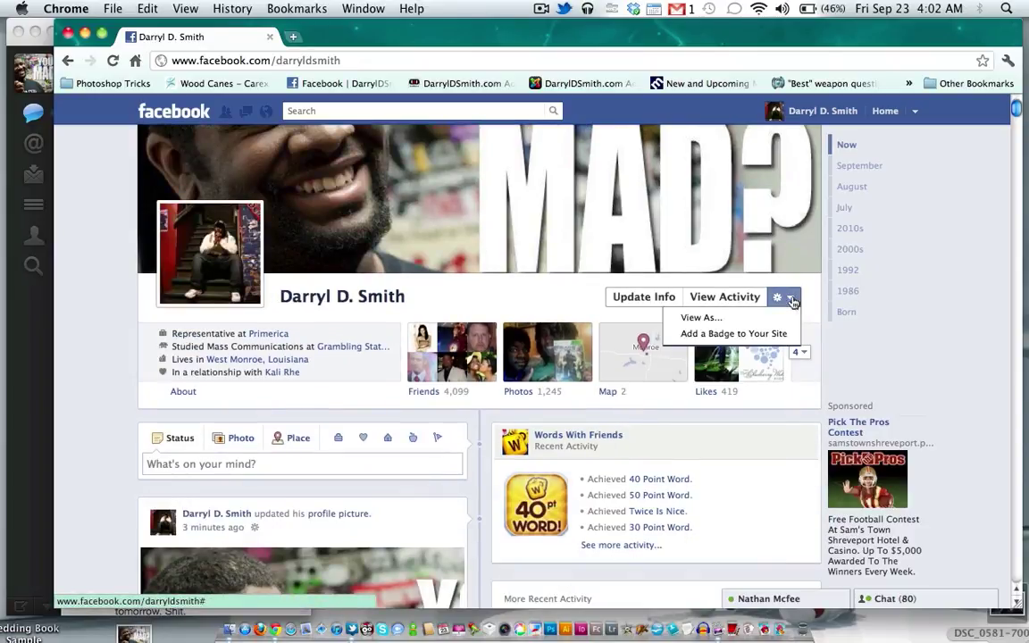
left_click(699, 317)
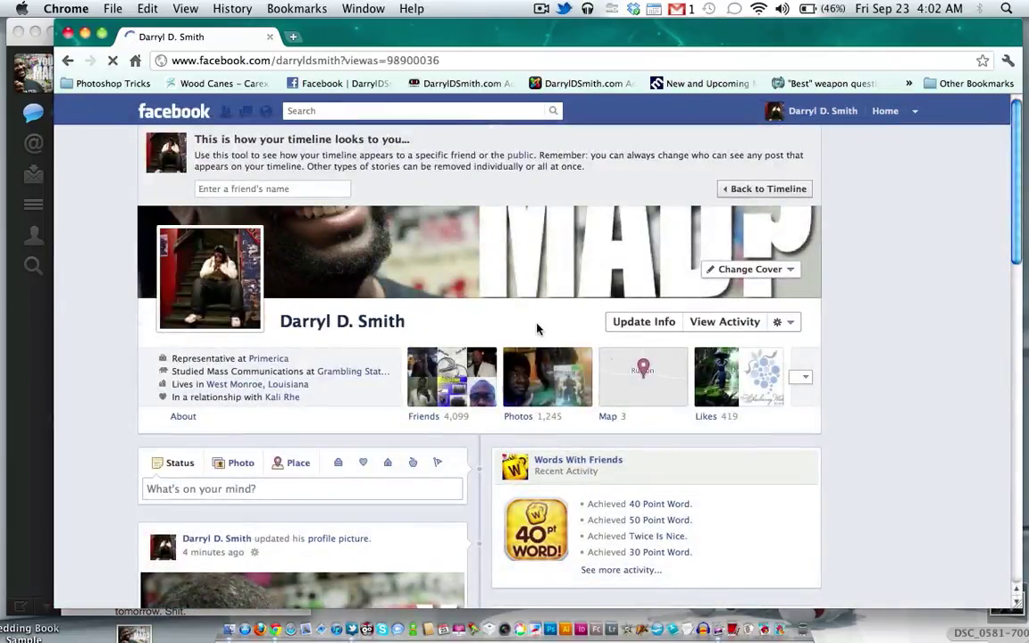
left_click(297, 188)
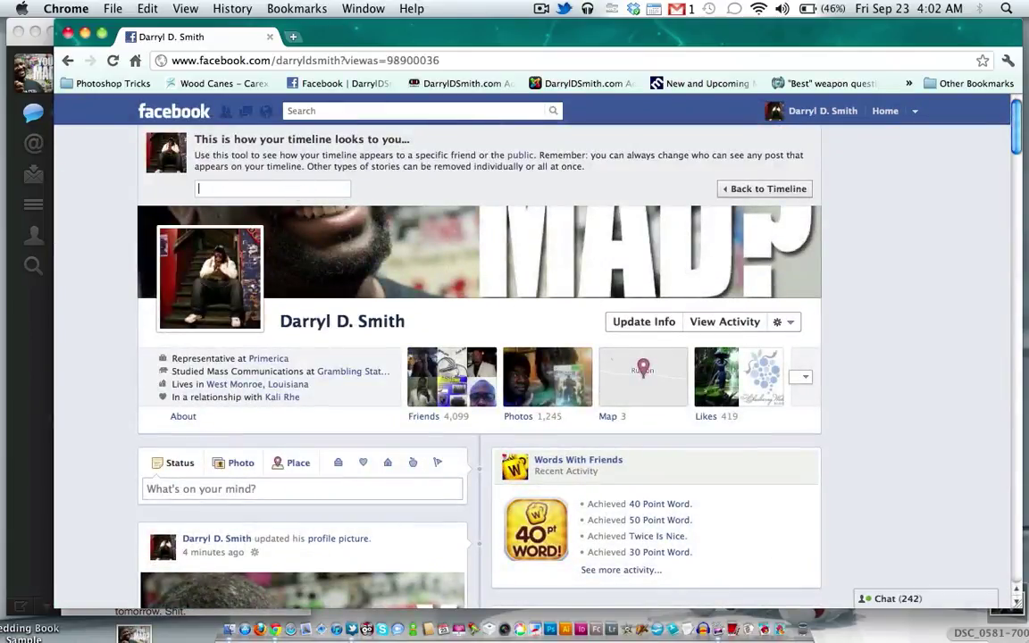
key("Return")
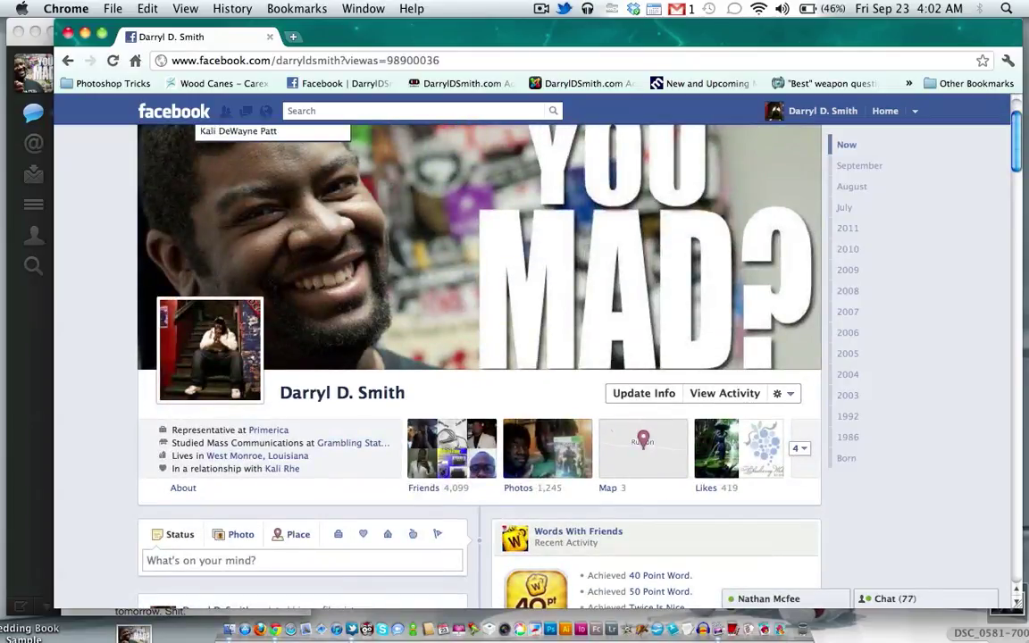
key("Return")
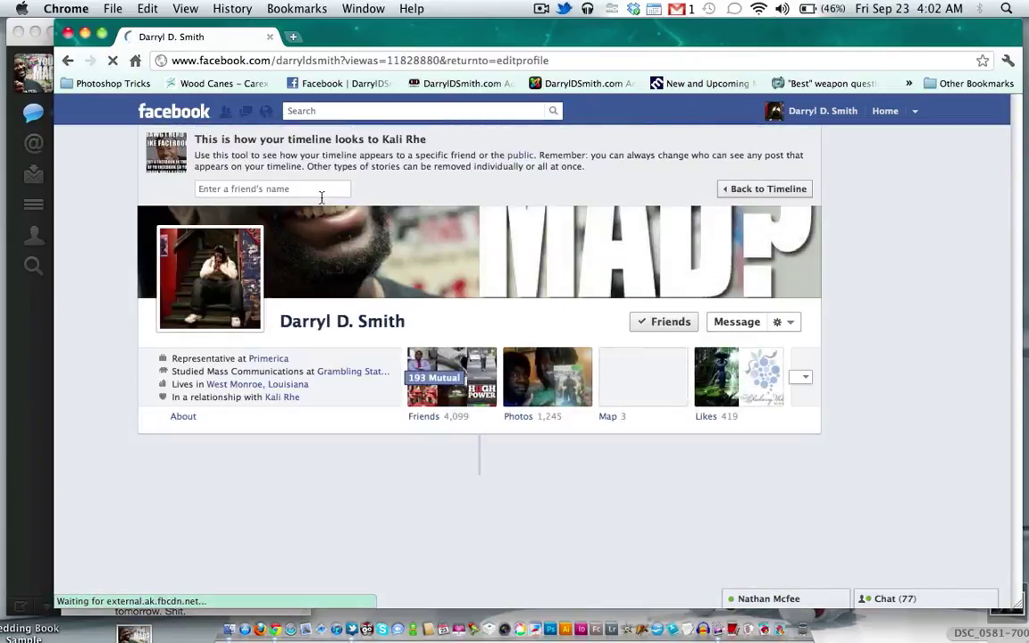
scroll(471, 358, "down", 2)
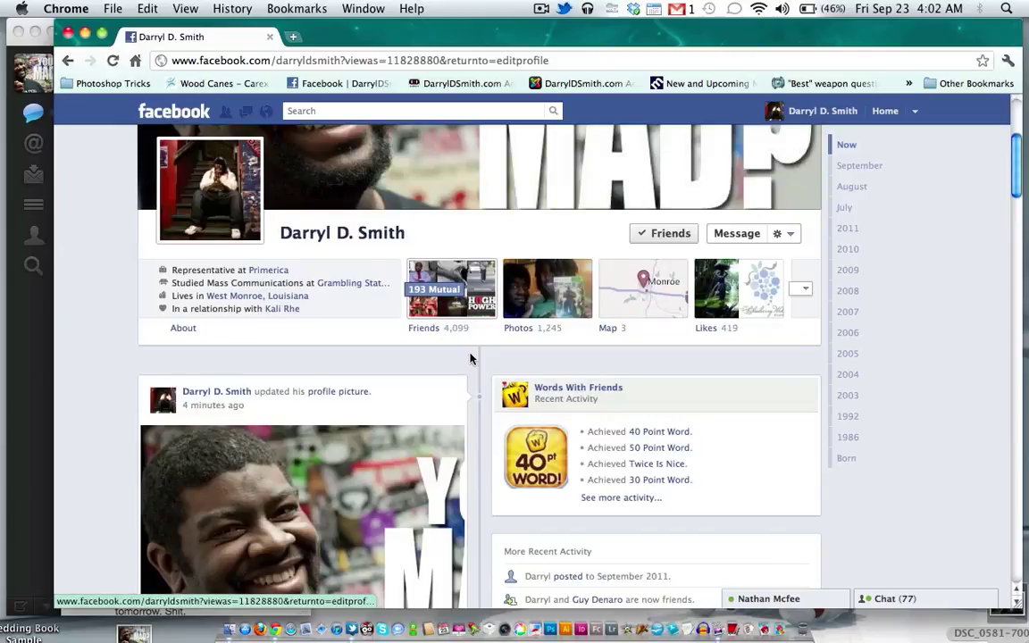
scroll(470, 358, "down", 1)
scroll(471, 358, "down", 10)
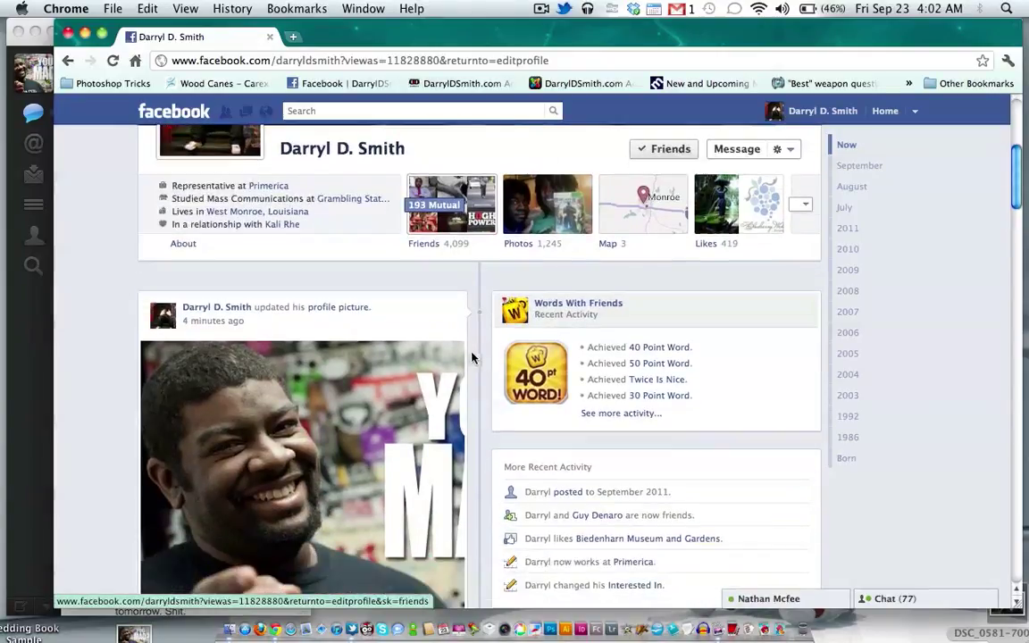
scroll(471, 354, "down", 3)
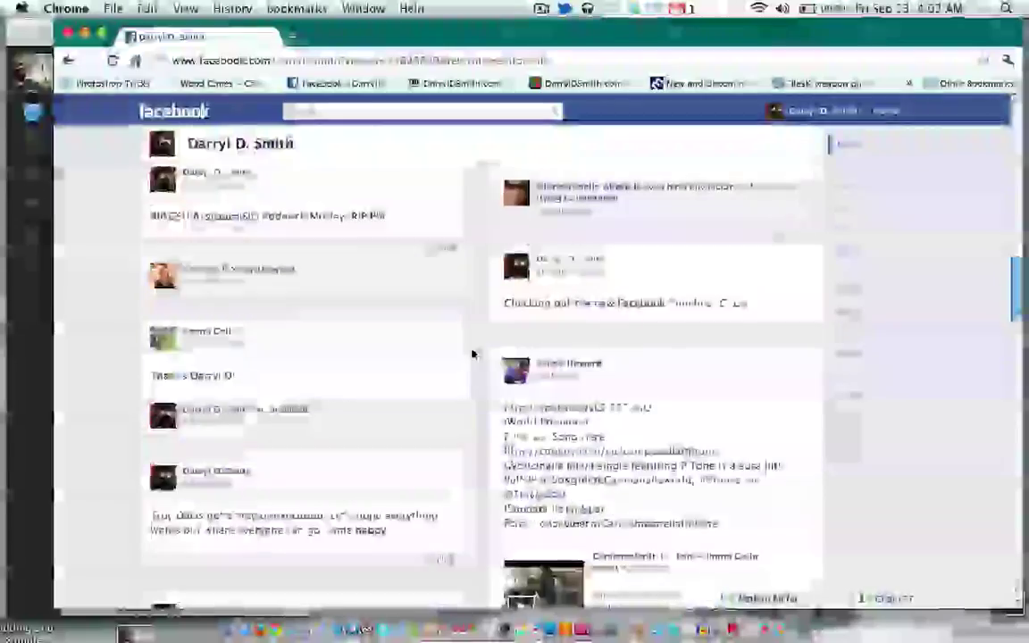
scroll(472, 354, "up", 5)
scroll(471, 354, "down", 8)
scroll(471, 354, "down", 6)
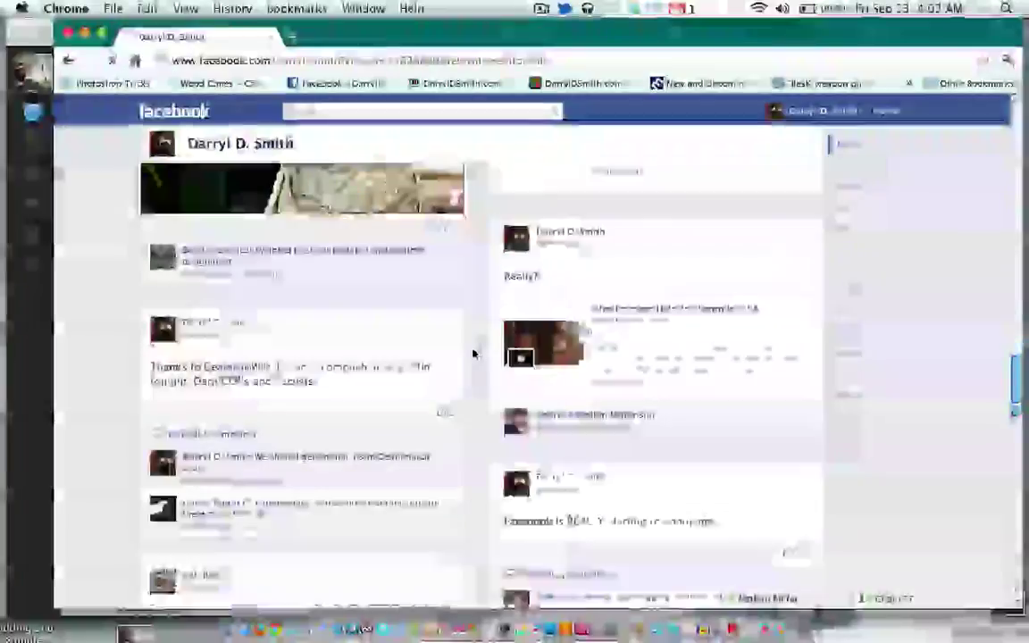
scroll(473, 353, "up", 1)
scroll(475, 354, "up", 10)
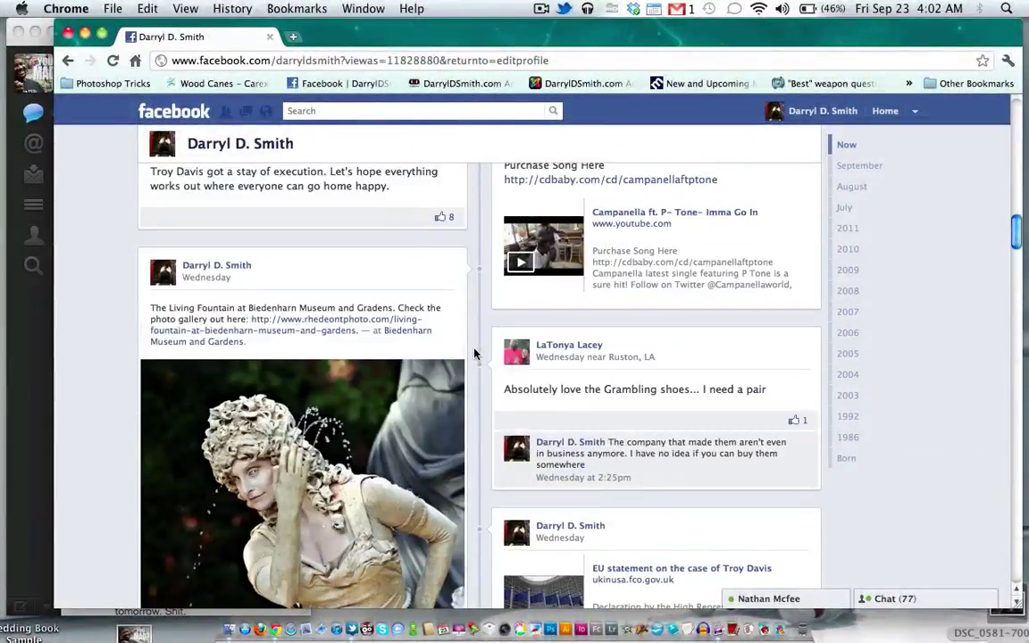
scroll(474, 354, "up", 10)
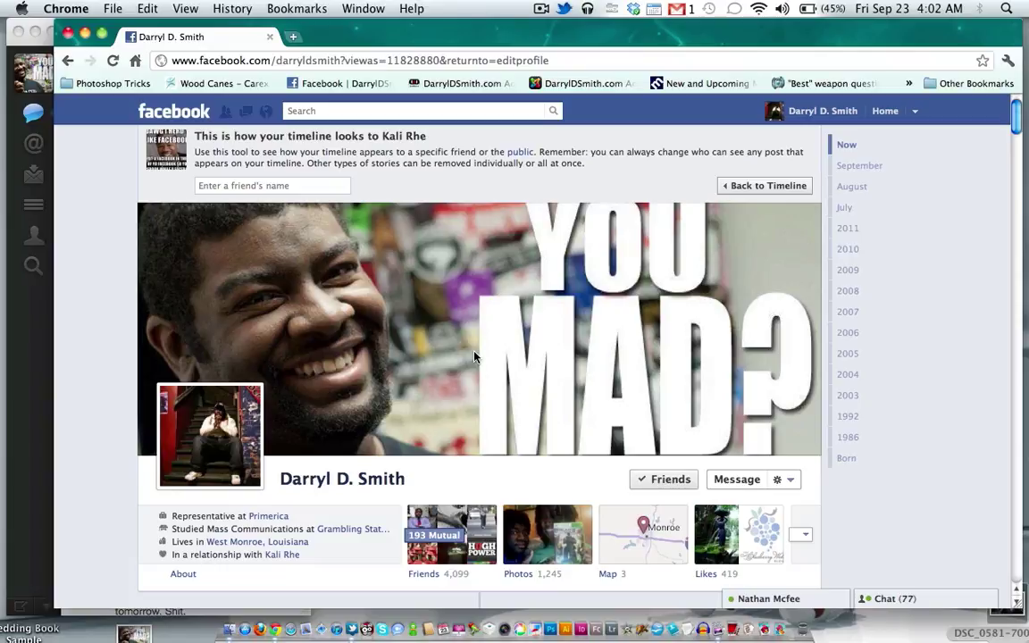
Exit the friend preview using Back to Timeline in the View As banner
left_click(780, 189)
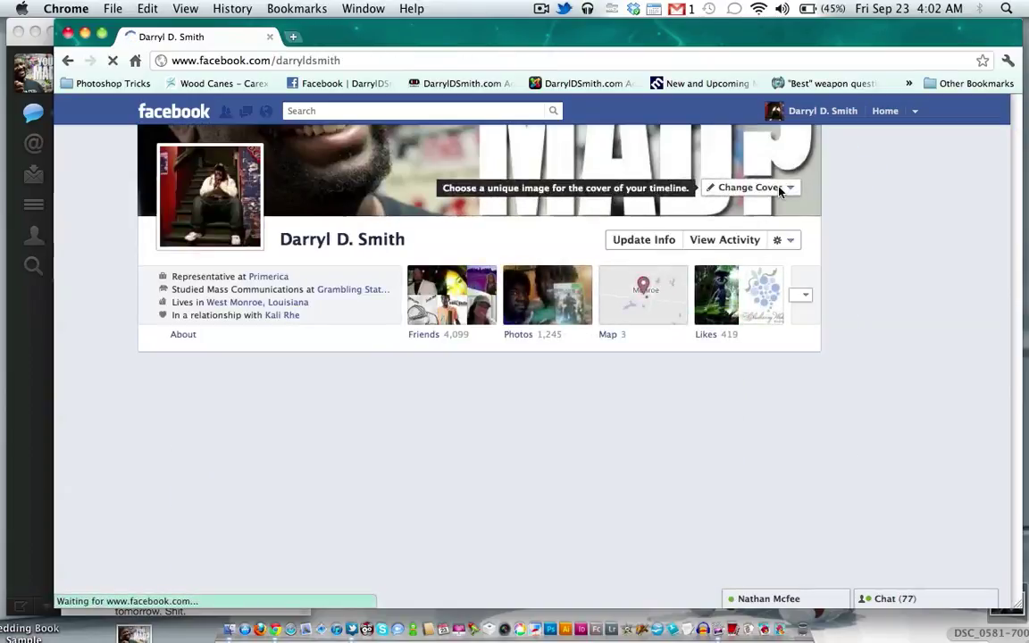